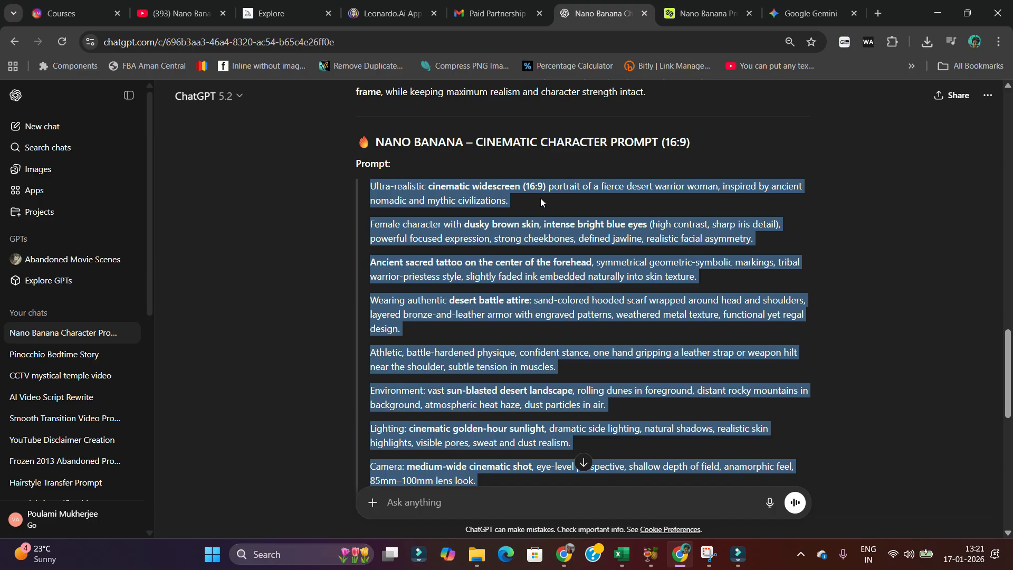
Open the Nano Banana Pro image generator on Higgsfield.
{"action": "left_click", "coordinate": [714, 17]}
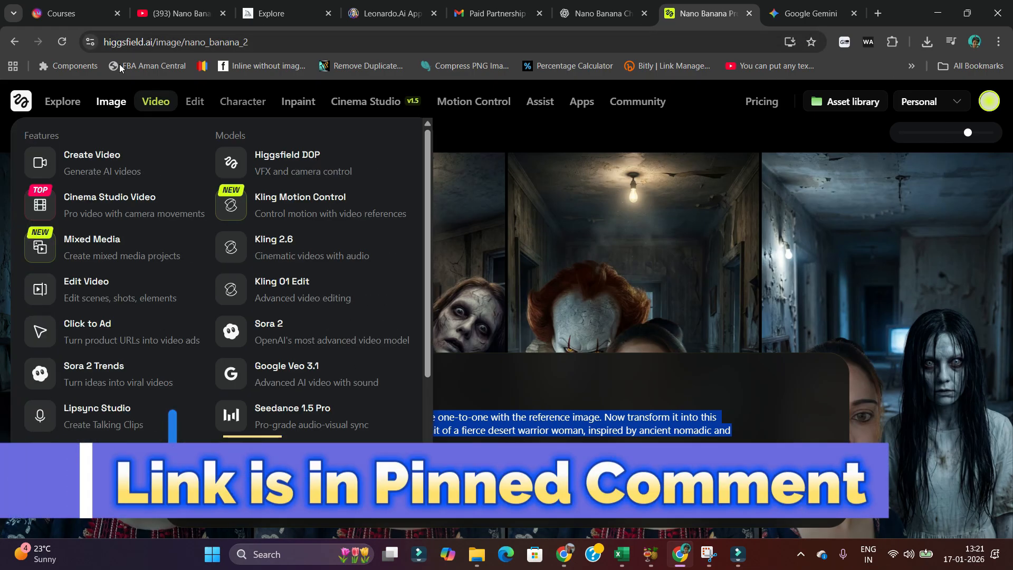
{"action": "mouse_move", "coordinate": [111, 102]}
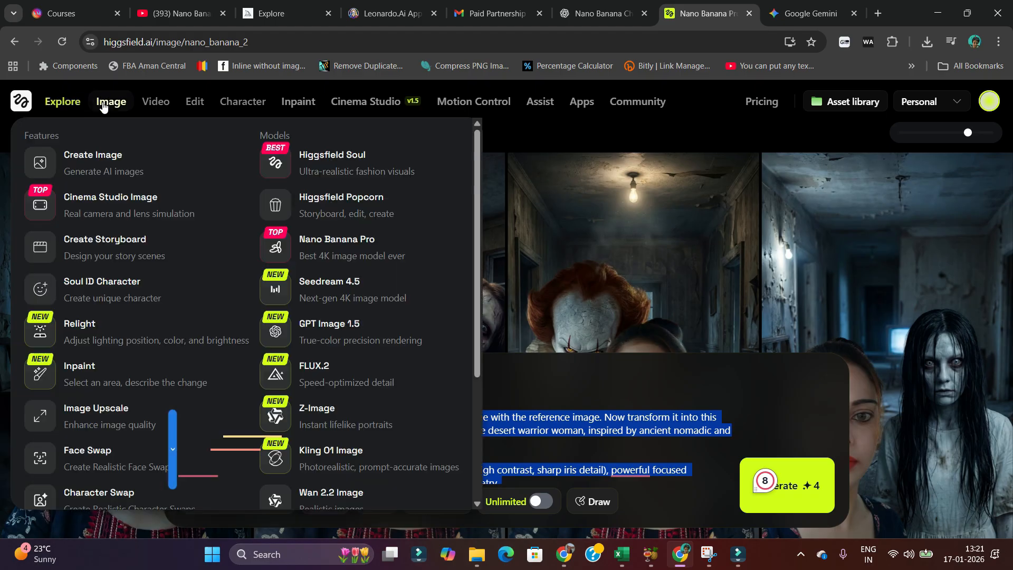
{"action": "left_click", "coordinate": [341, 240]}
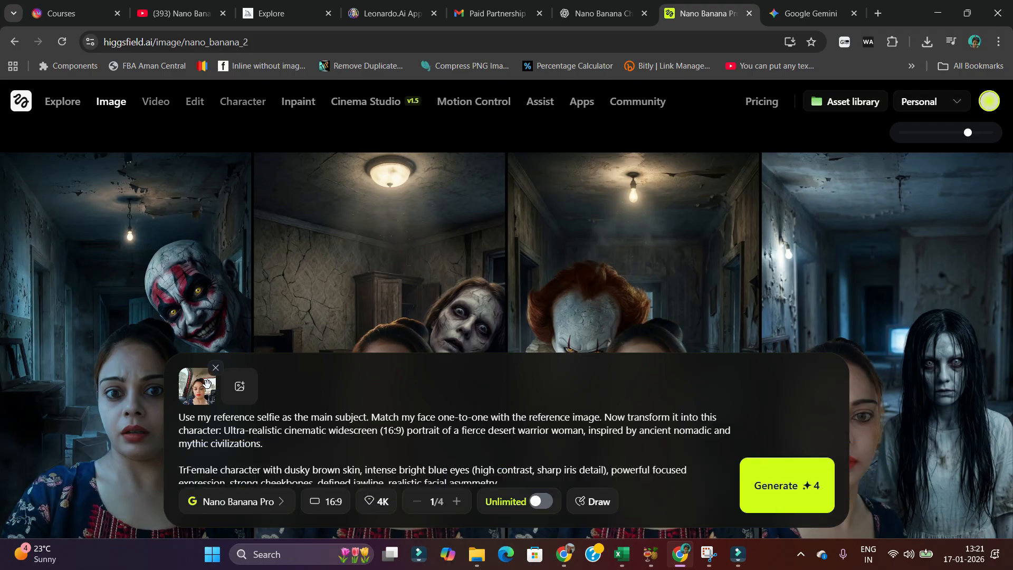
Replace the reference image with Gemini_Generated_Image_u1g2mtu1g2 from the NEW OWN IMAGES folder in Downloads.
{"action": "left_click", "coordinate": [216, 370]}
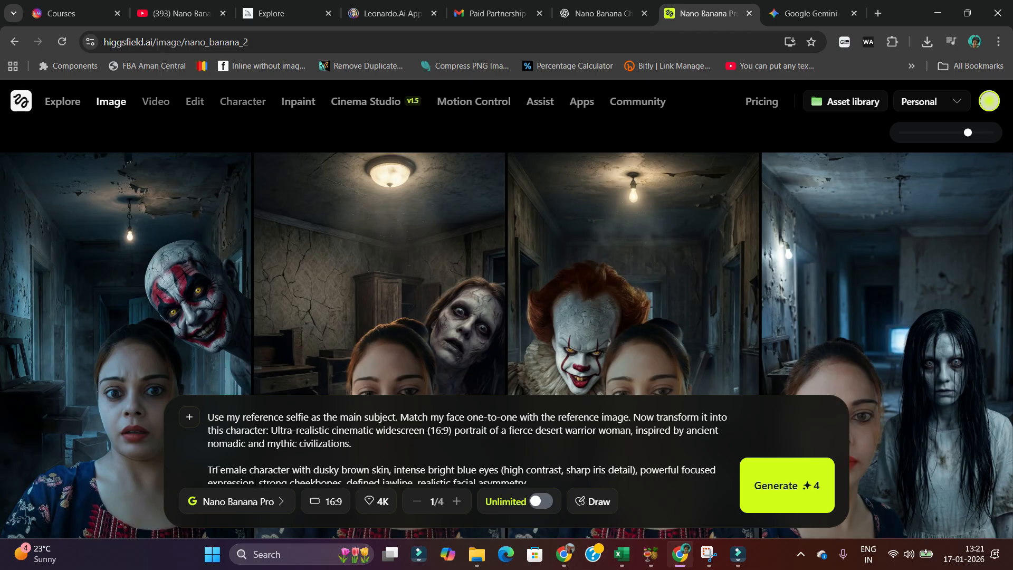
{"action": "left_click", "coordinate": [189, 418]}
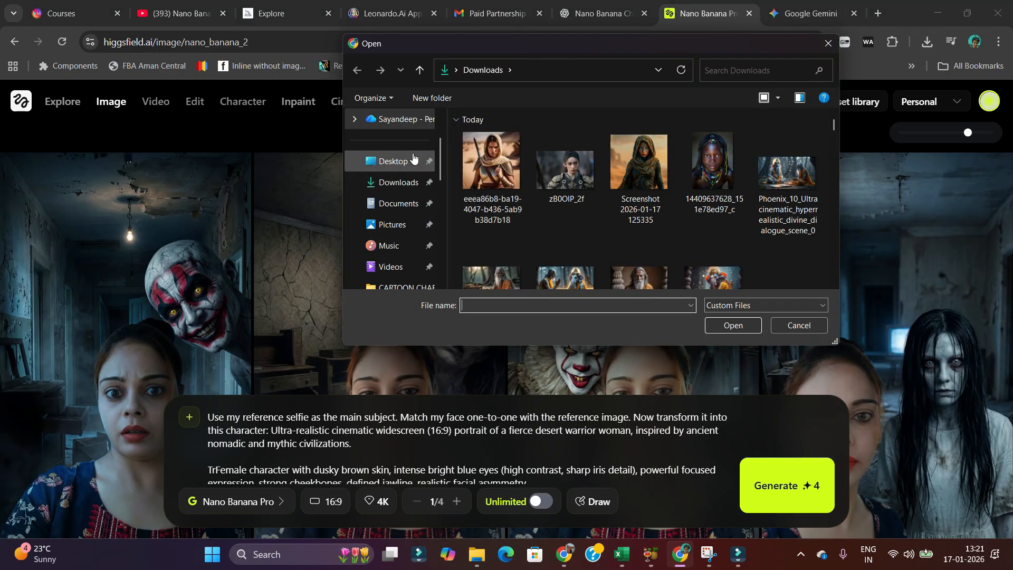
{"action": "scroll", "coordinate": [667, 225], "scroll_direction": "down", "scroll_amount": 15}
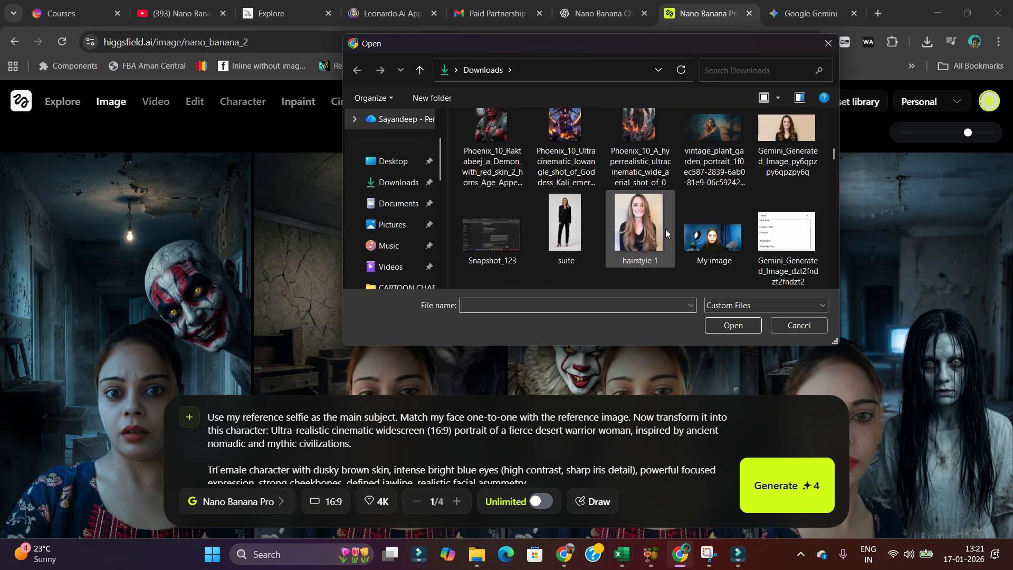
{"action": "scroll", "coordinate": [718, 242], "scroll_direction": "down", "scroll_amount": 3}
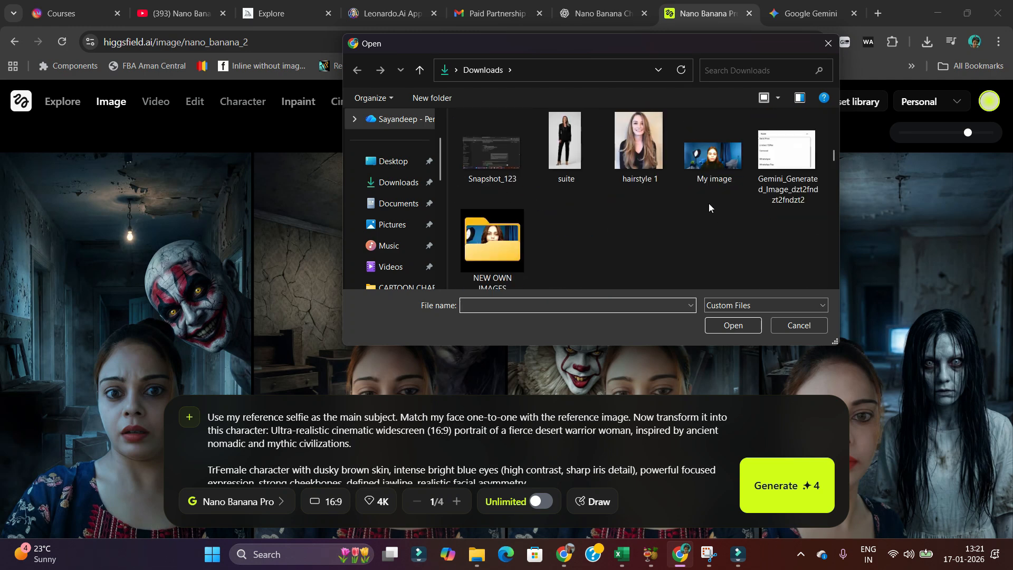
{"action": "left_click", "coordinate": [714, 161]}
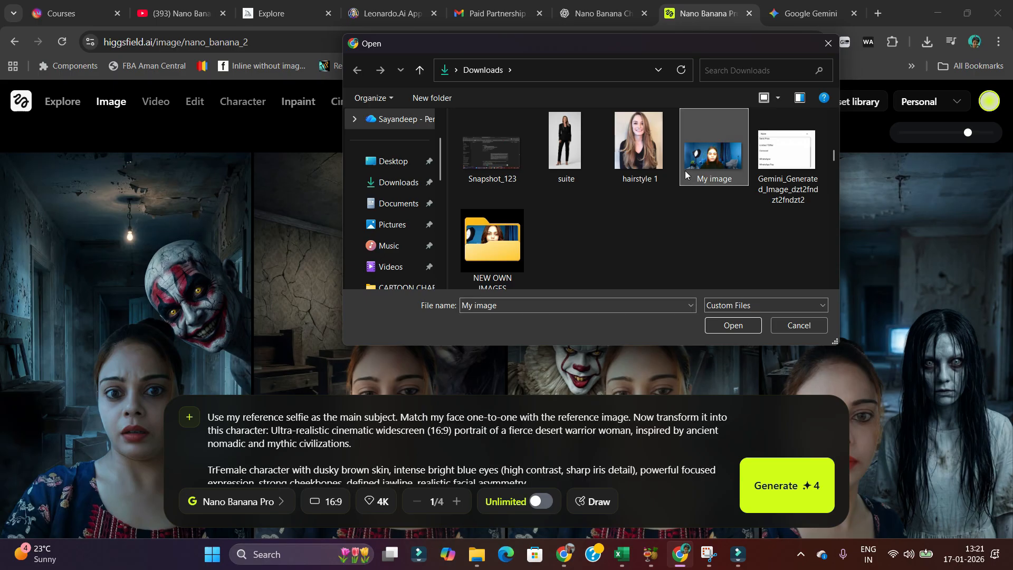
{"action": "double_click", "coordinate": [493, 239]}
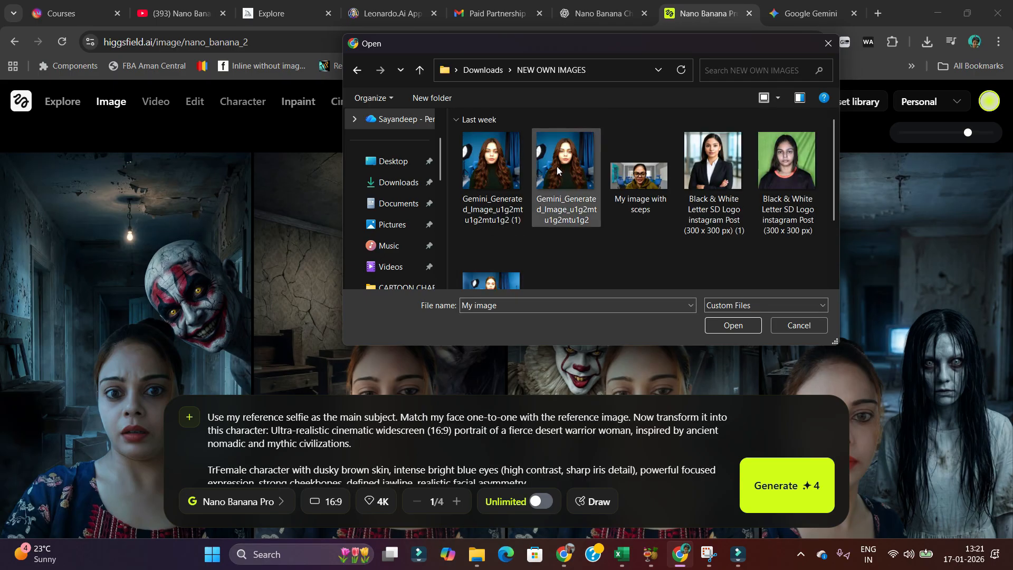
{"action": "left_click", "coordinate": [556, 166]}
{"action": "left_click", "coordinate": [734, 326]}
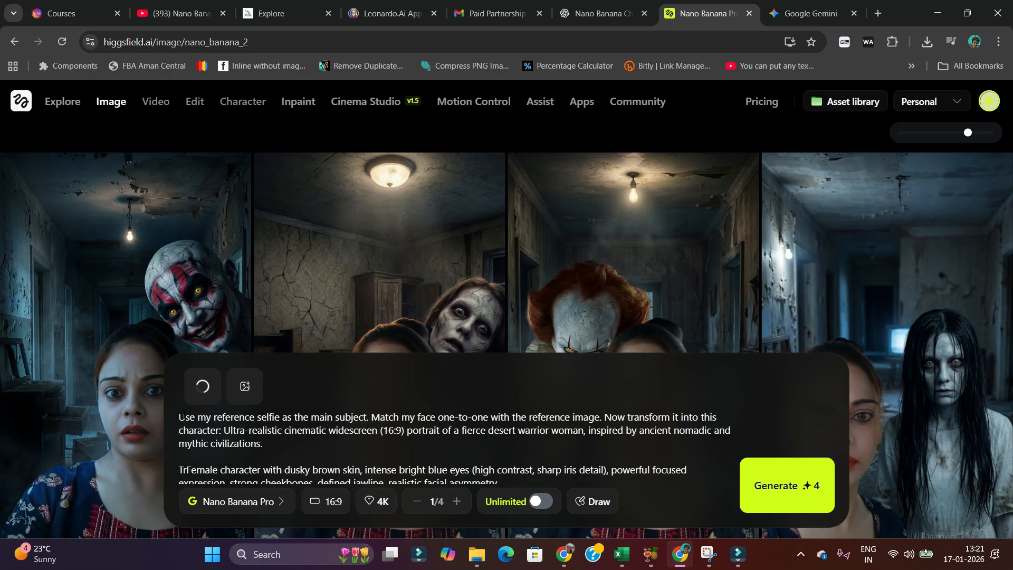
Replace the prompt text with the pasted desert warrior character prompt, including its negative prompt.
{"action": "key", "text": "ctrl+a"}
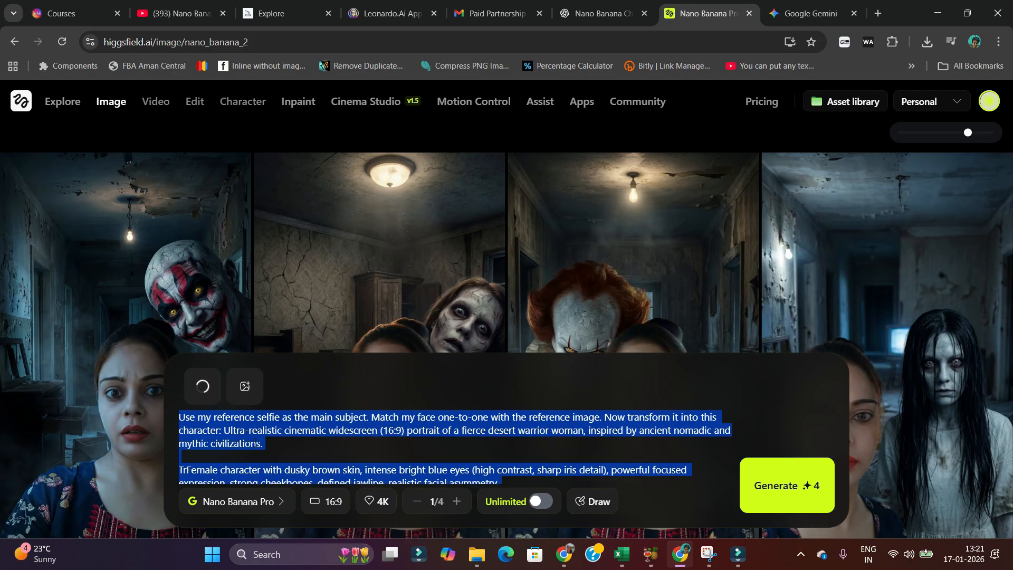
{"action": "key", "text": "ctrl+v"}
{"action": "scroll", "coordinate": [325, 444], "scroll_direction": "up", "scroll_amount": 6}
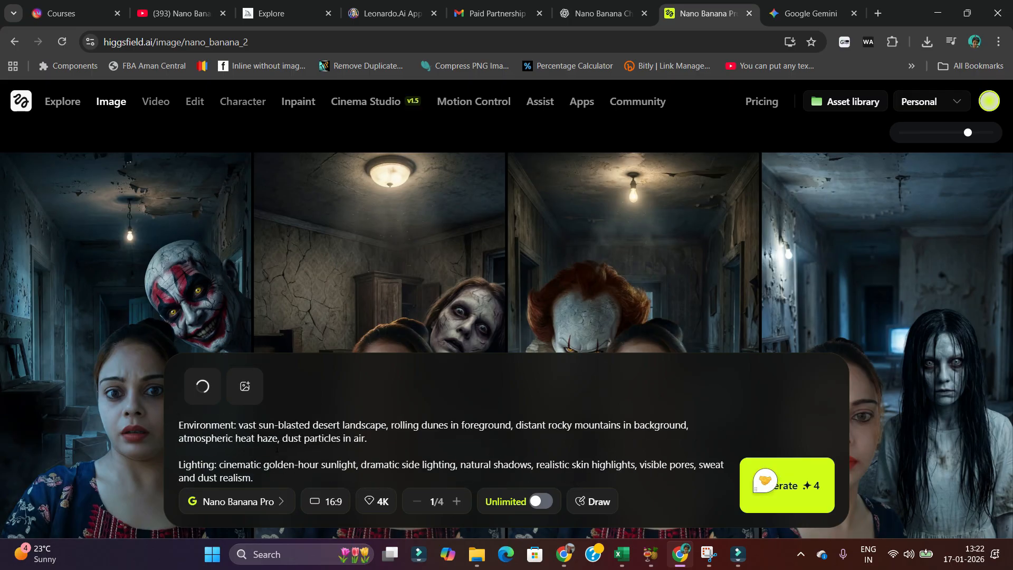
{"action": "scroll", "coordinate": [331, 445], "scroll_direction": "down", "scroll_amount": 10}
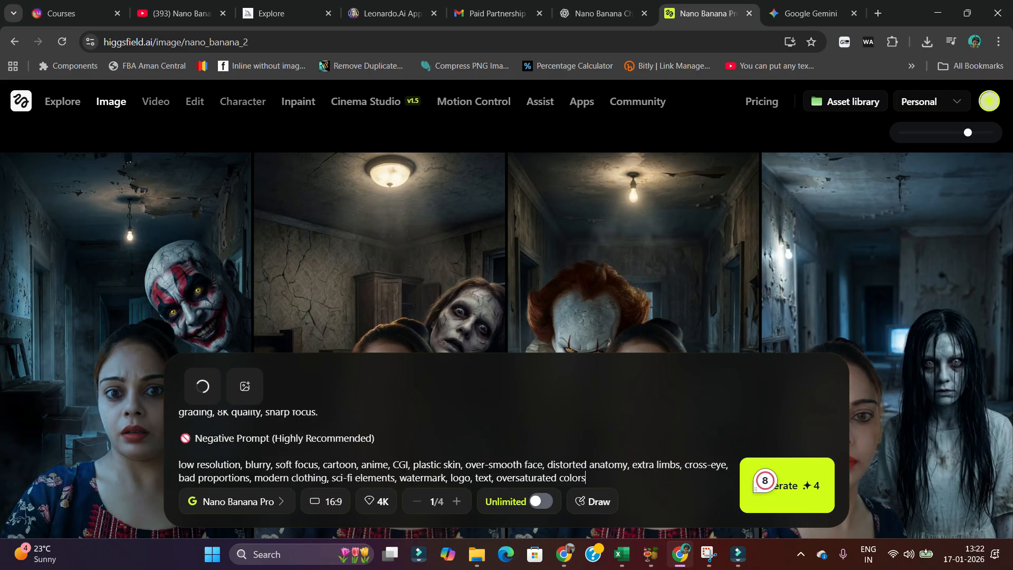
Generate the image with Nano Banana Pro at 16:9 aspect ratio and 4K quality.
{"action": "left_click", "coordinate": [241, 497]}
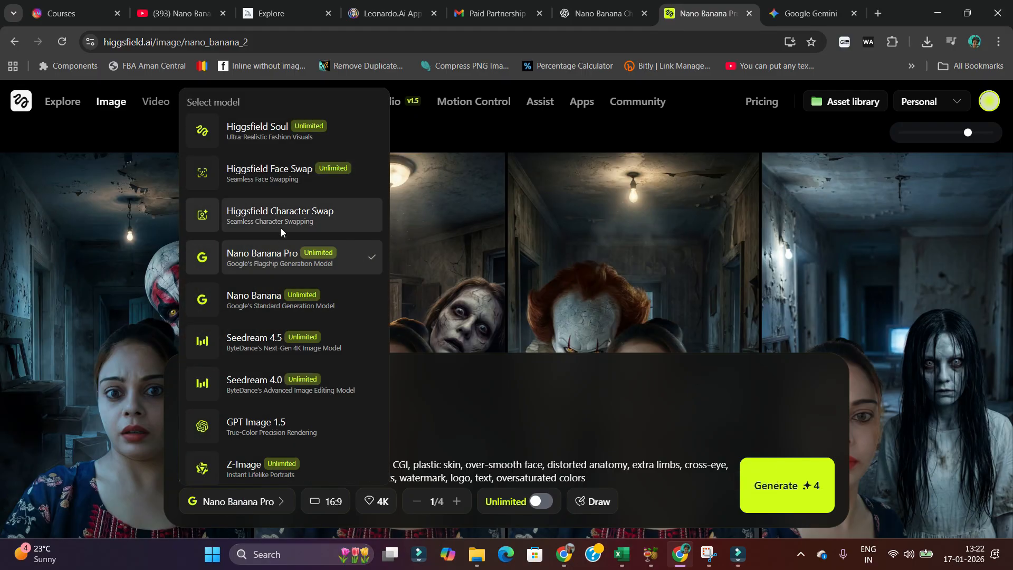
{"action": "left_click", "coordinate": [247, 501]}
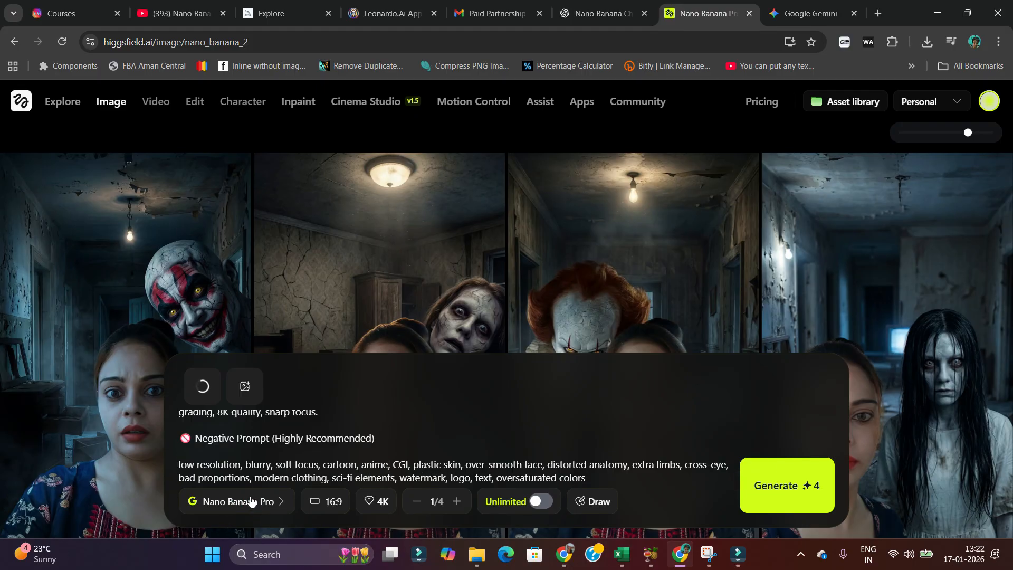
{"action": "left_click", "coordinate": [331, 504]}
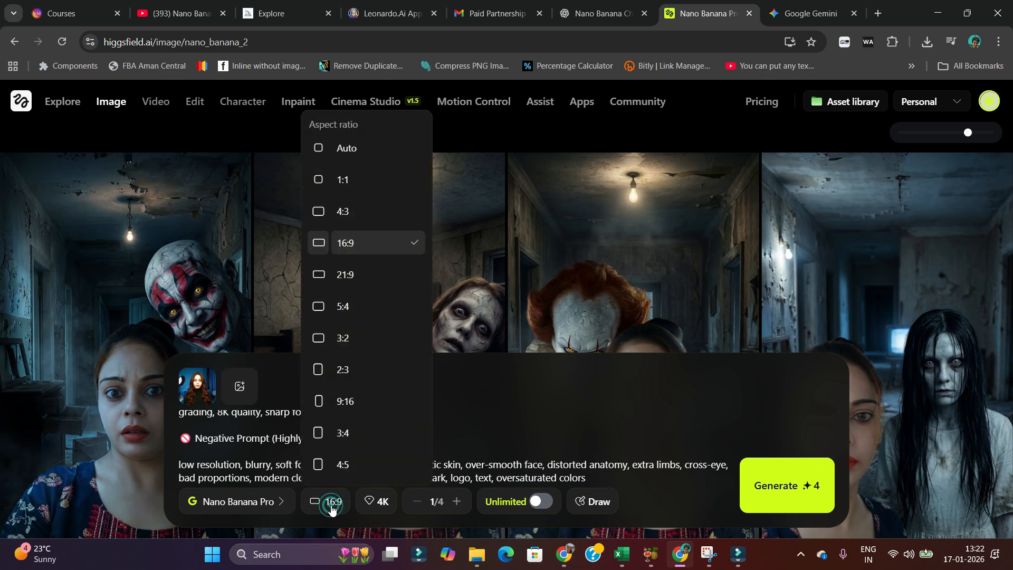
{"action": "left_click", "coordinate": [376, 504]}
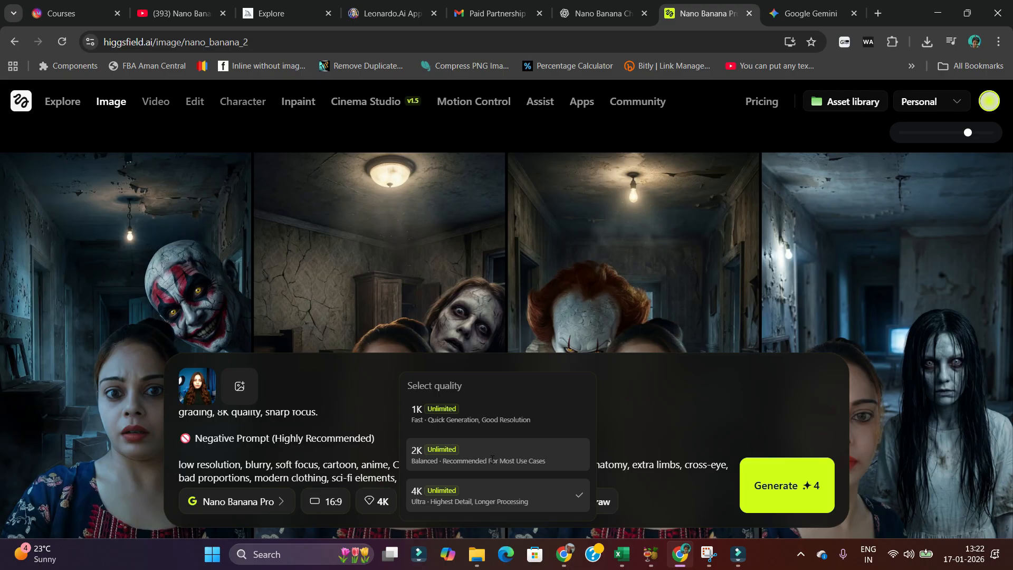
{"action": "left_click", "coordinate": [467, 498]}
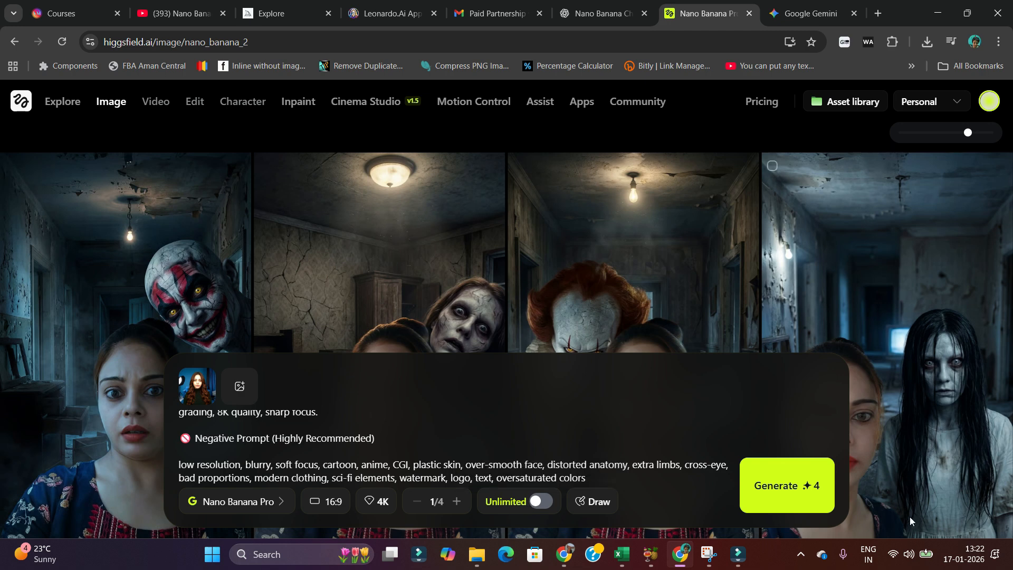
{"action": "left_click", "coordinate": [809, 498]}
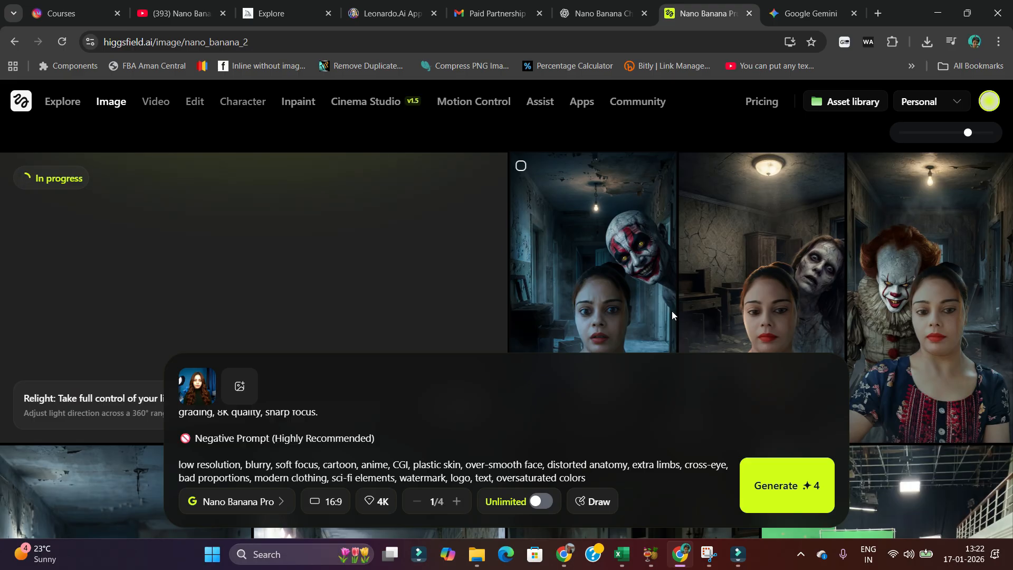
Switch to the Camera Angle & Short Type spreadsheet and widen the Prompt and Context/Emotion columns.
{"action": "left_click", "coordinate": [621, 554]}
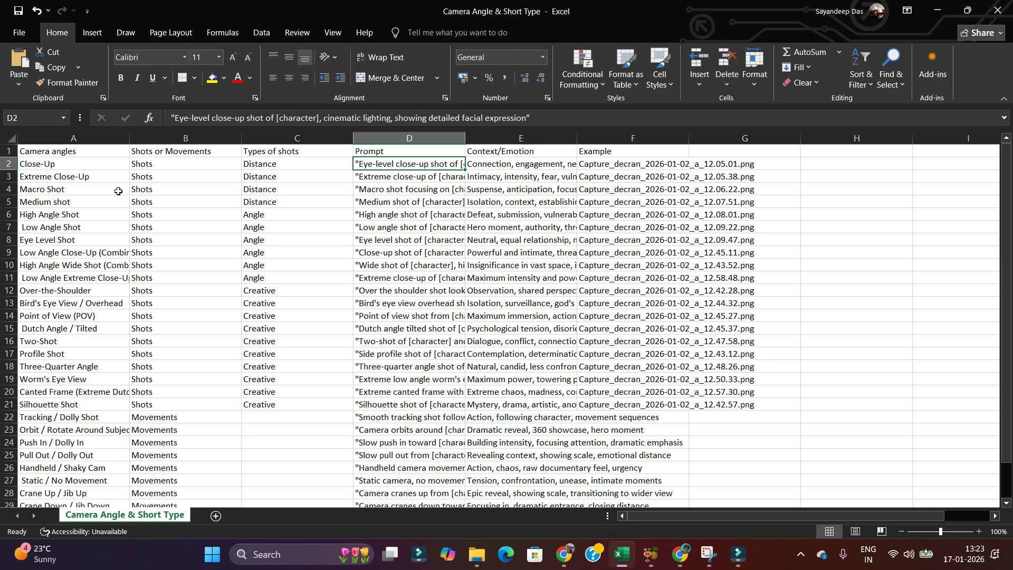
{"action": "left_click_drag", "start_coordinate": [467, 135], "coordinate": [533, 138]}
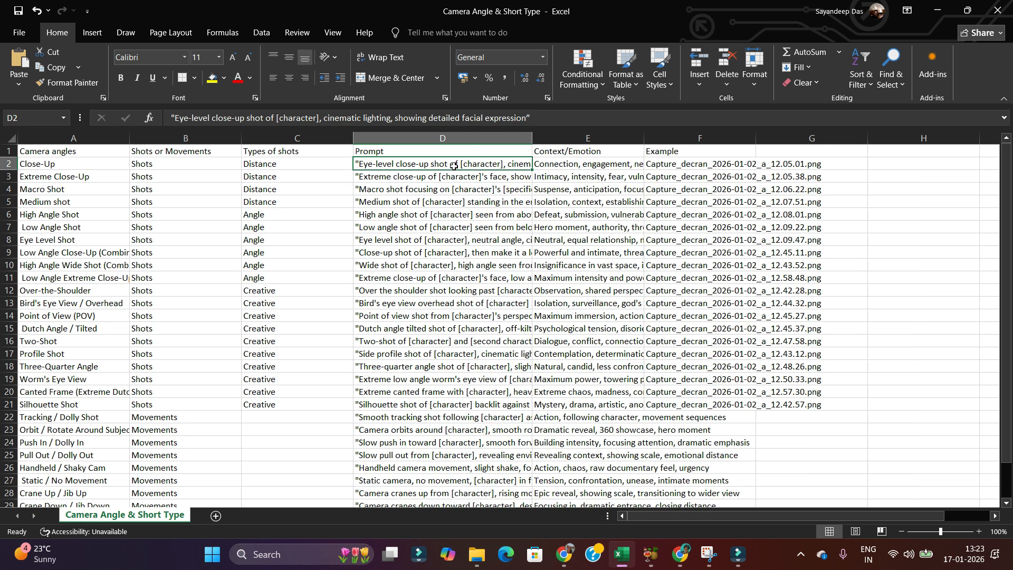
{"action": "left_click", "coordinate": [596, 167]}
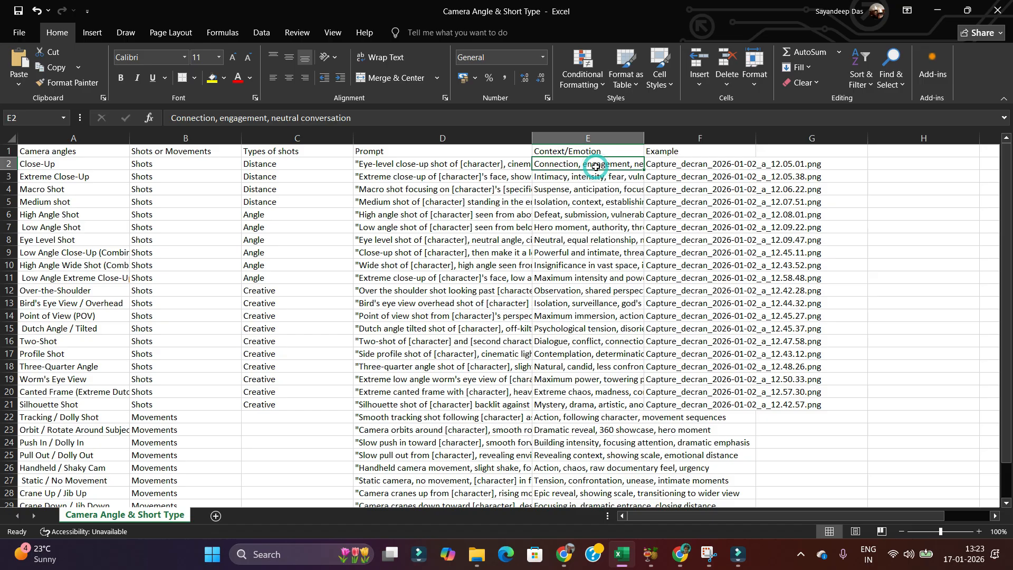
{"action": "left_click_drag", "start_coordinate": [645, 138], "coordinate": [844, 147]}
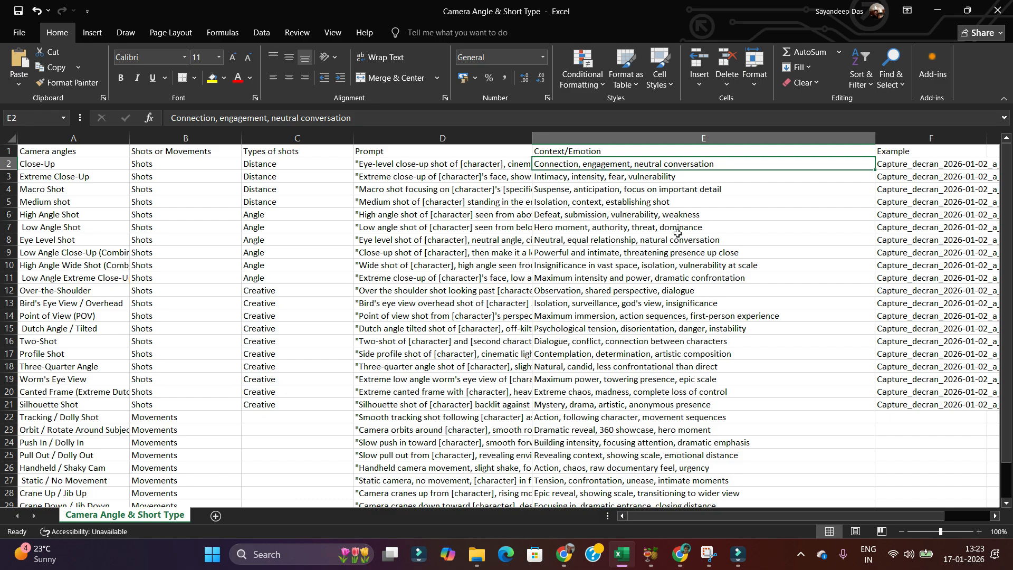
Examine the spreadsheet's camera angle, shot type, prompt and context columns down to the last row.
{"action": "left_click", "coordinate": [442, 138]}
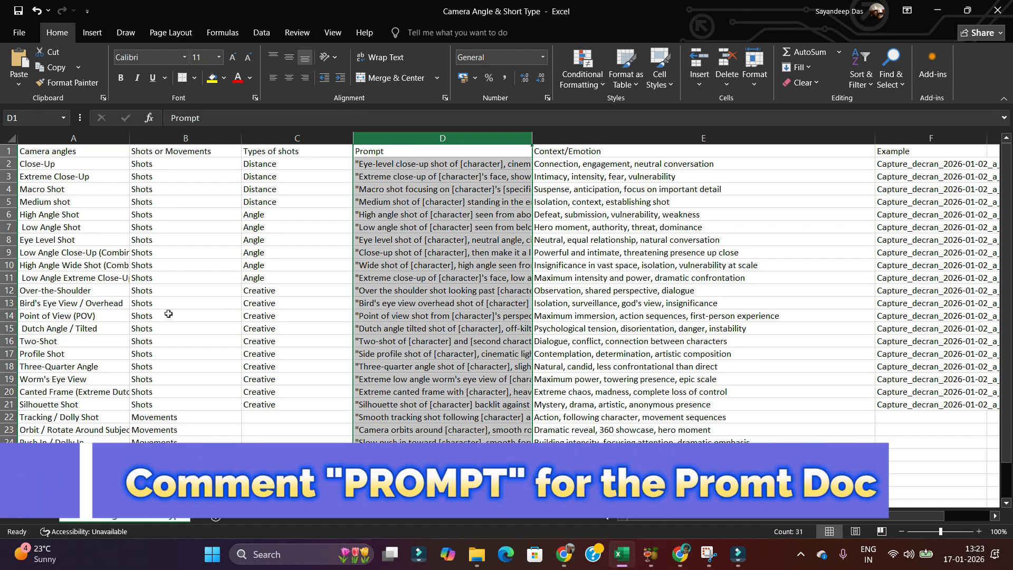
{"action": "left_click", "coordinate": [37, 138]}
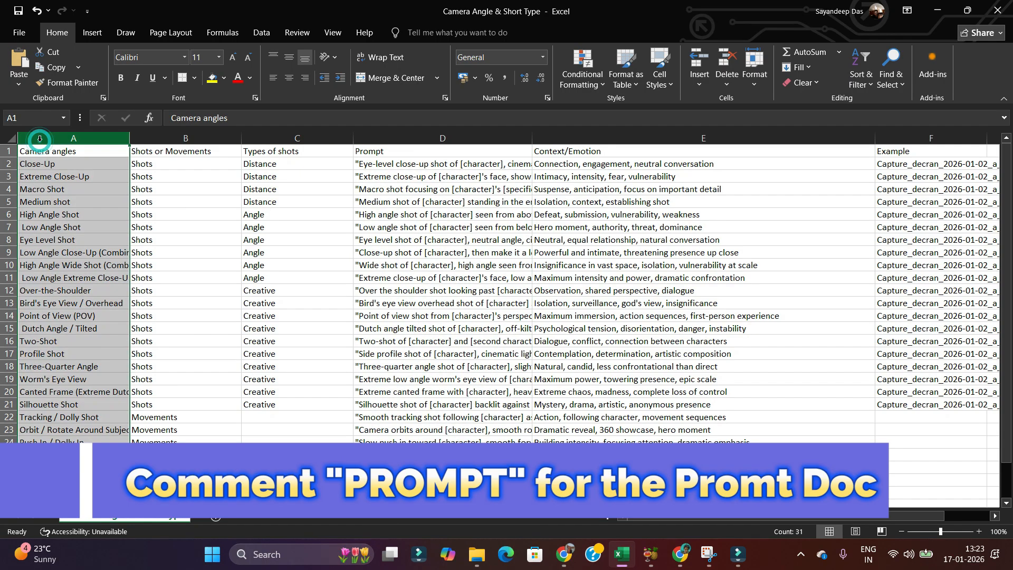
{"action": "left_click", "coordinate": [232, 138]}
{"action": "left_click", "coordinate": [295, 137]}
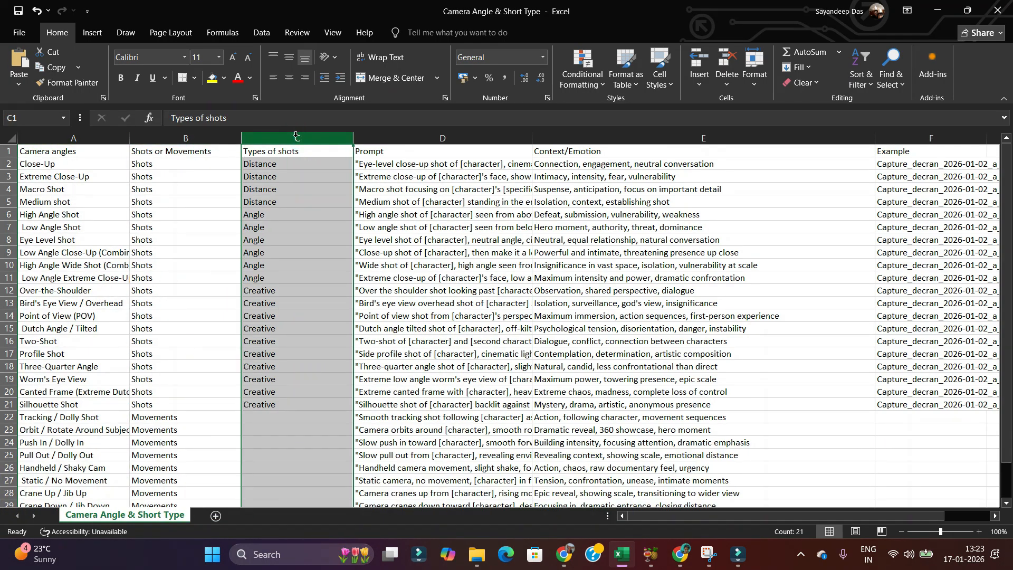
{"action": "scroll", "coordinate": [282, 438], "scroll_direction": "down", "scroll_amount": 3}
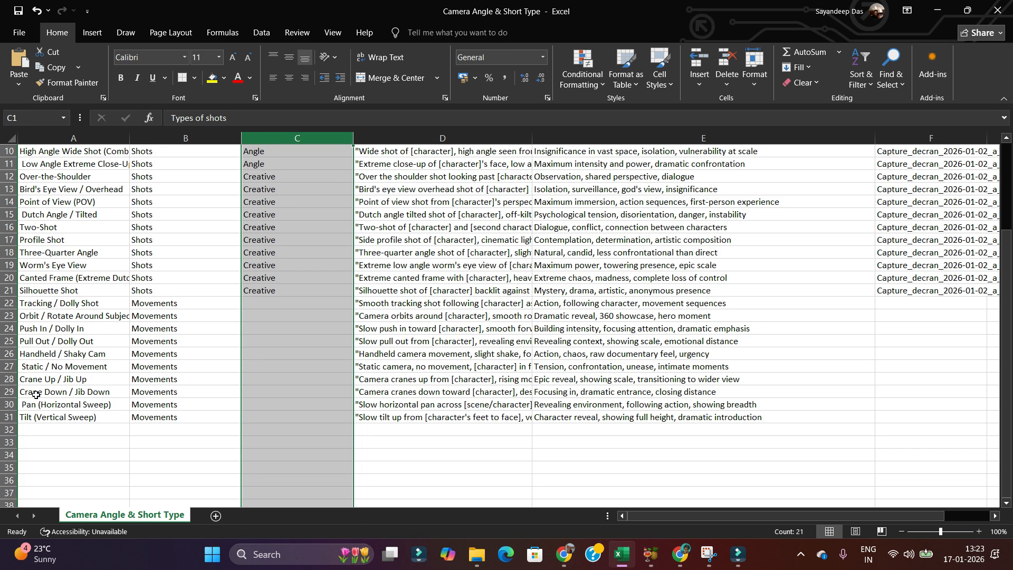
Open the generated desert warrior image on Higgsfield and download it.
{"action": "key", "text": "alt+Tab"}
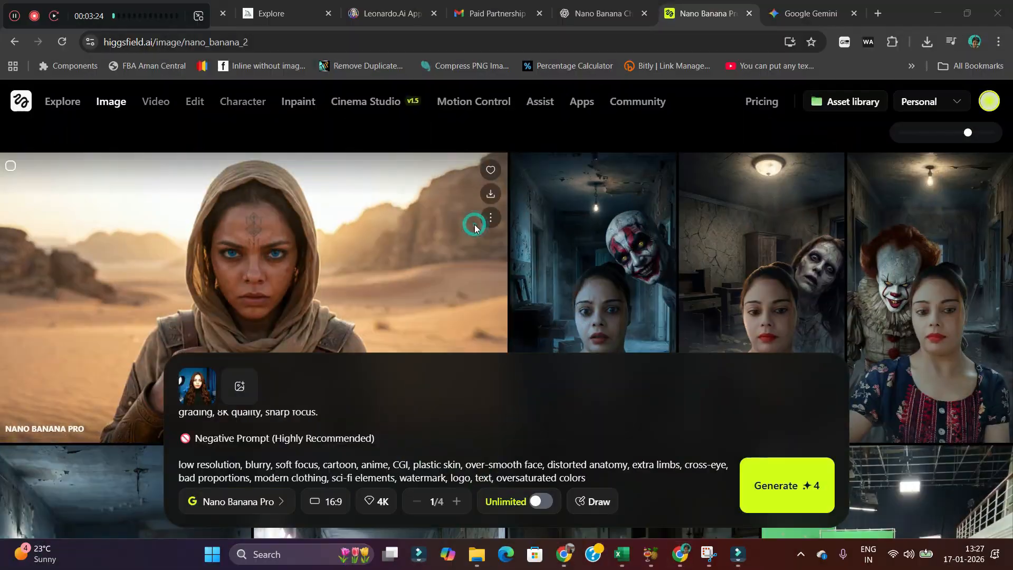
{"action": "left_click", "coordinate": [474, 228]}
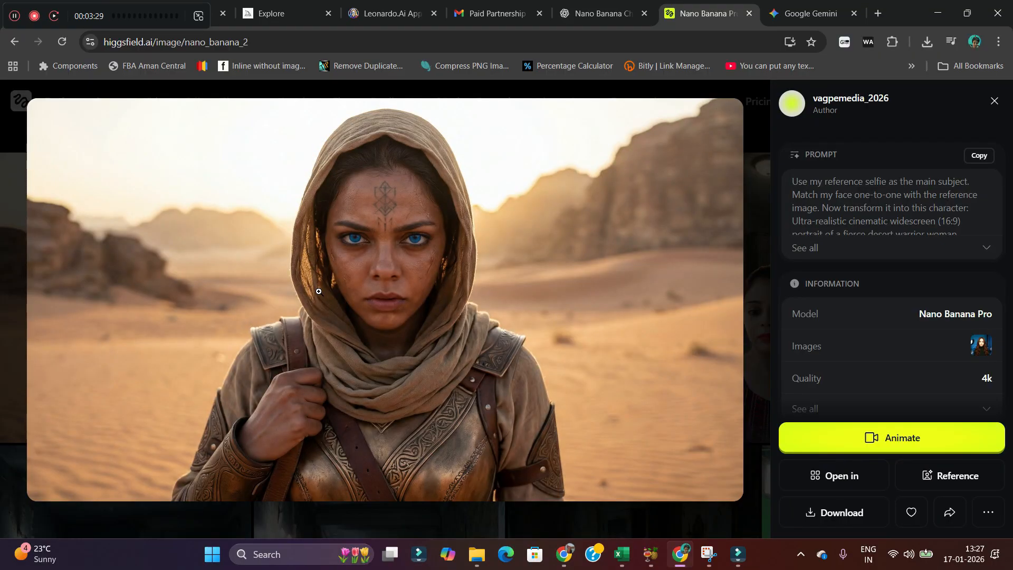
{"action": "left_click", "coordinate": [824, 504]}
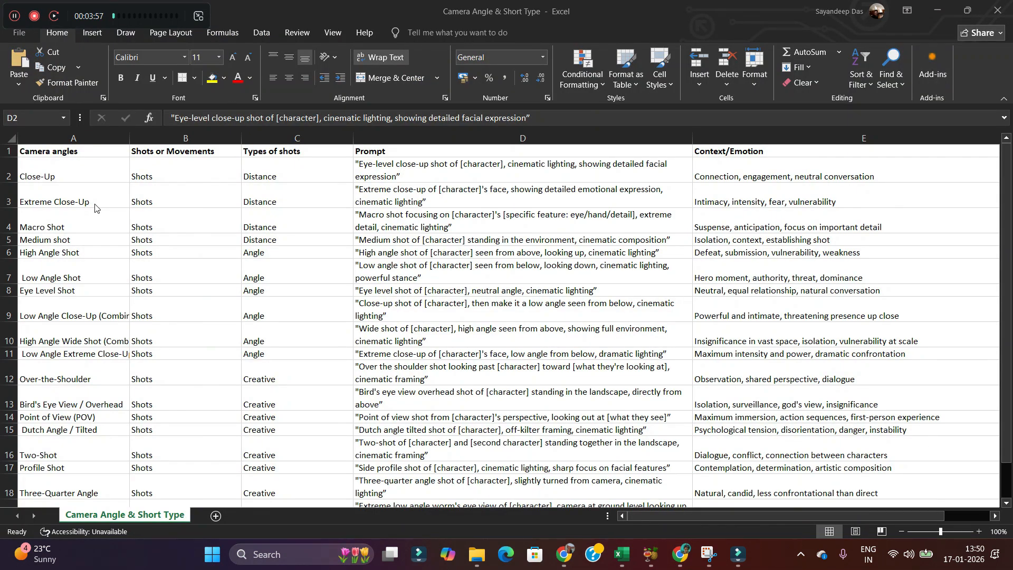
Select the full Close-Up prompt text of cell D2 in the spreadsheet.
{"action": "left_click", "coordinate": [73, 173]}
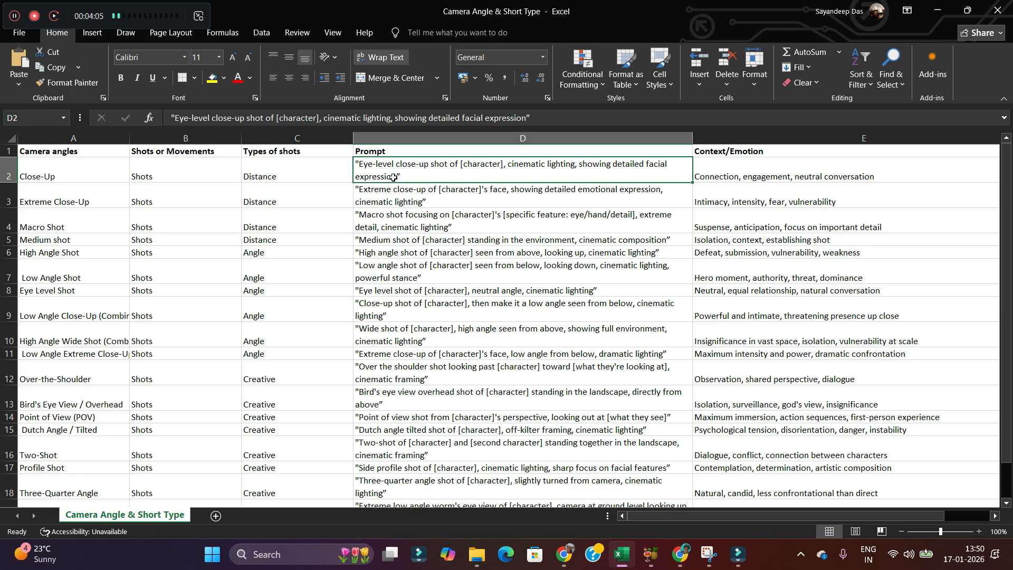
{"action": "left_click", "coordinate": [428, 175]}
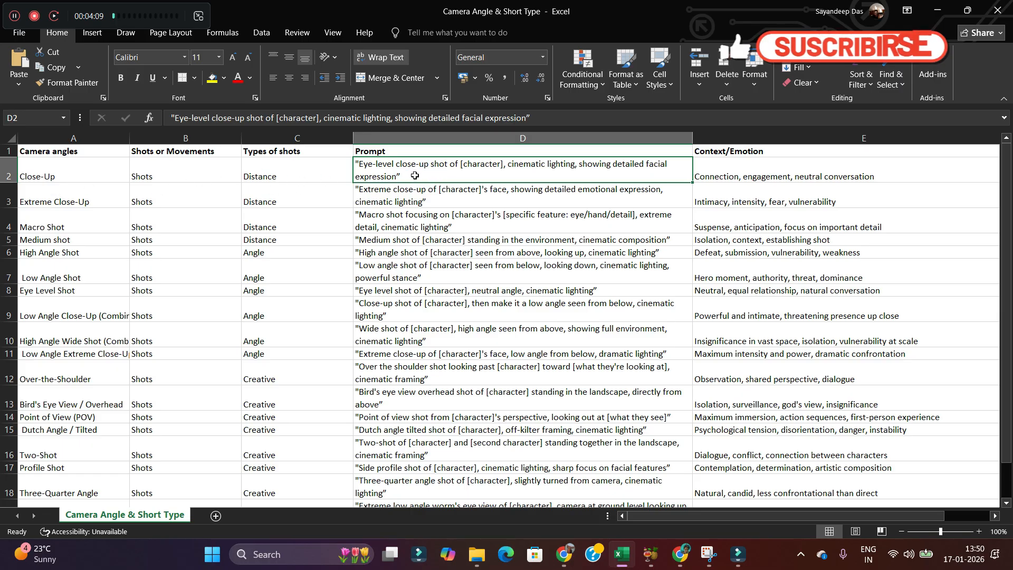
{"action": "left_click_drag", "start_coordinate": [527, 117], "coordinate": [196, 113]}
{"action": "key", "text": "ctrl+c"}
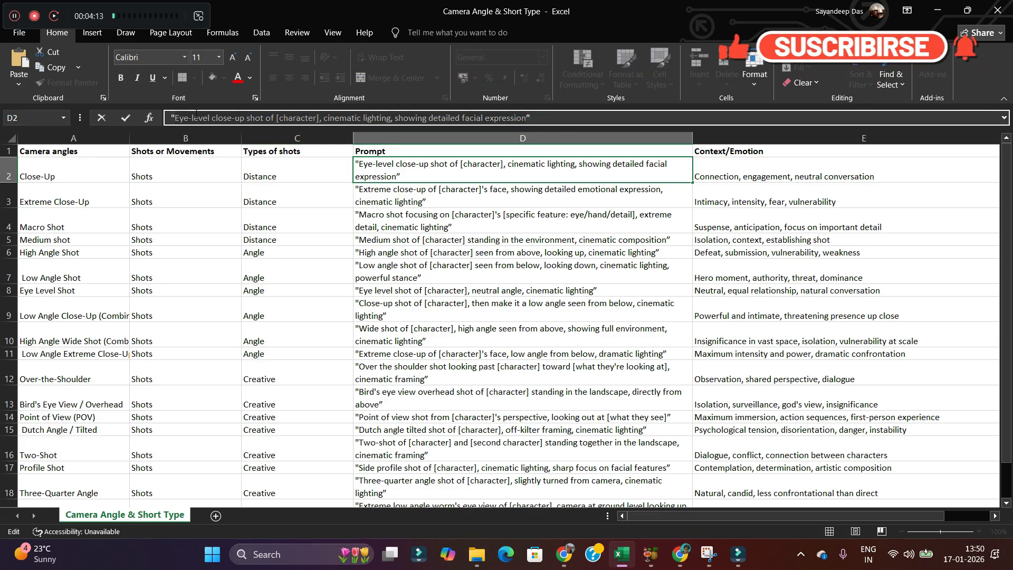
Replace the Higgsfield prompt with the pasted Close-Up prompt and attach the downloaded desert warrior image as reference.
{"action": "key", "text": "alt+Tab"}
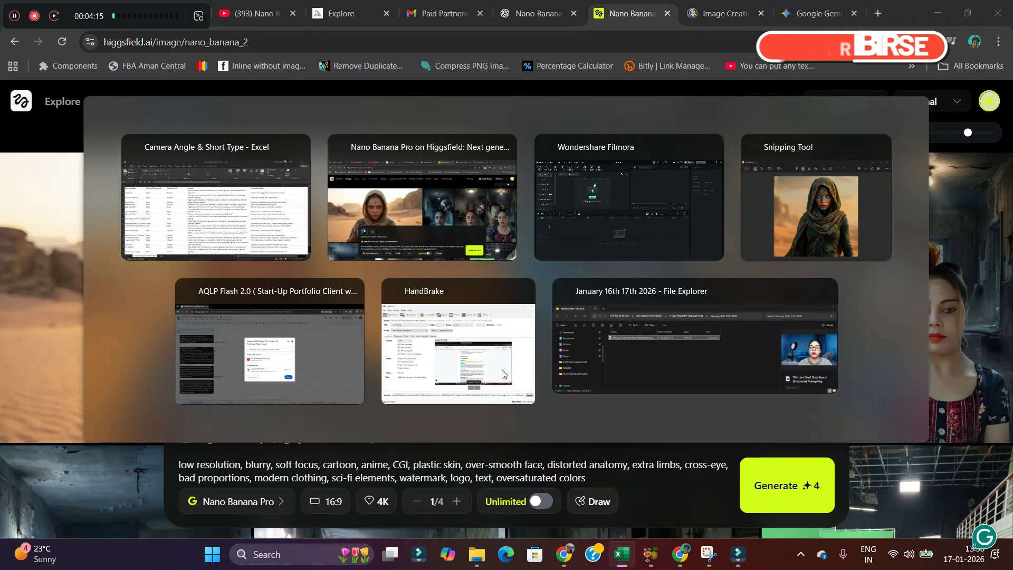
{"action": "key", "text": "ctrl+a"}
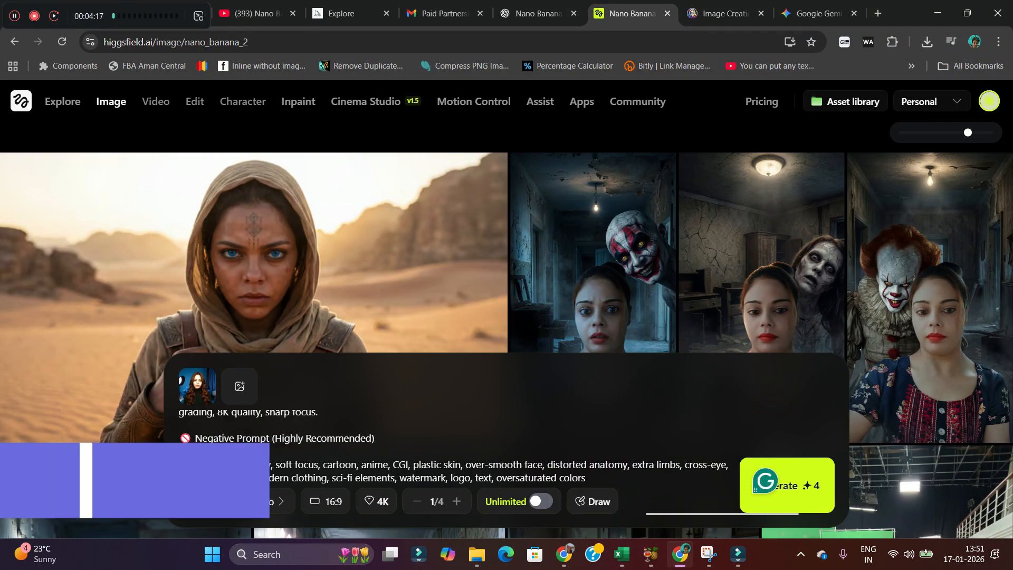
{"action": "key", "text": "BackSpace"}
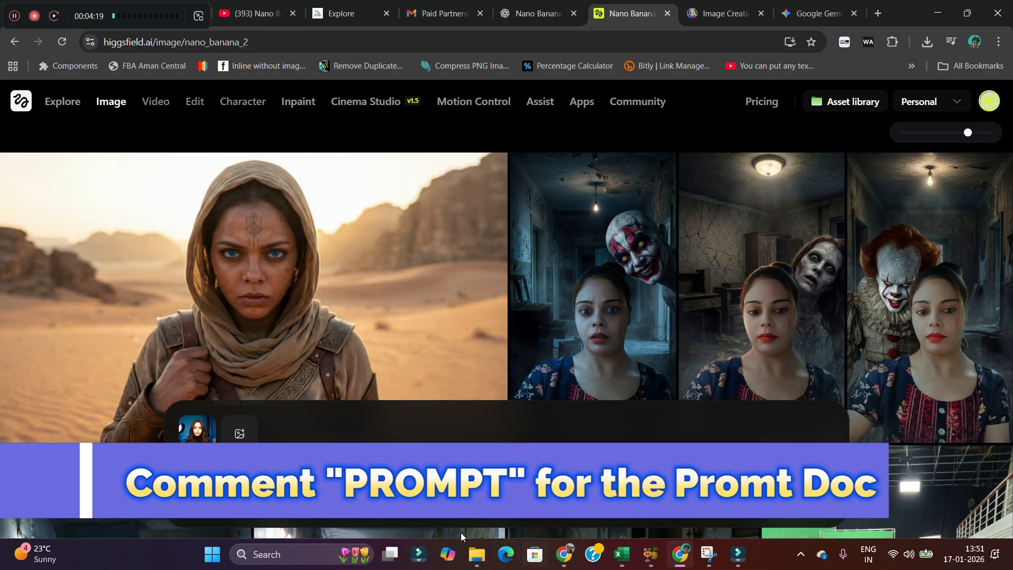
{"action": "key", "text": "ctrl+v"}
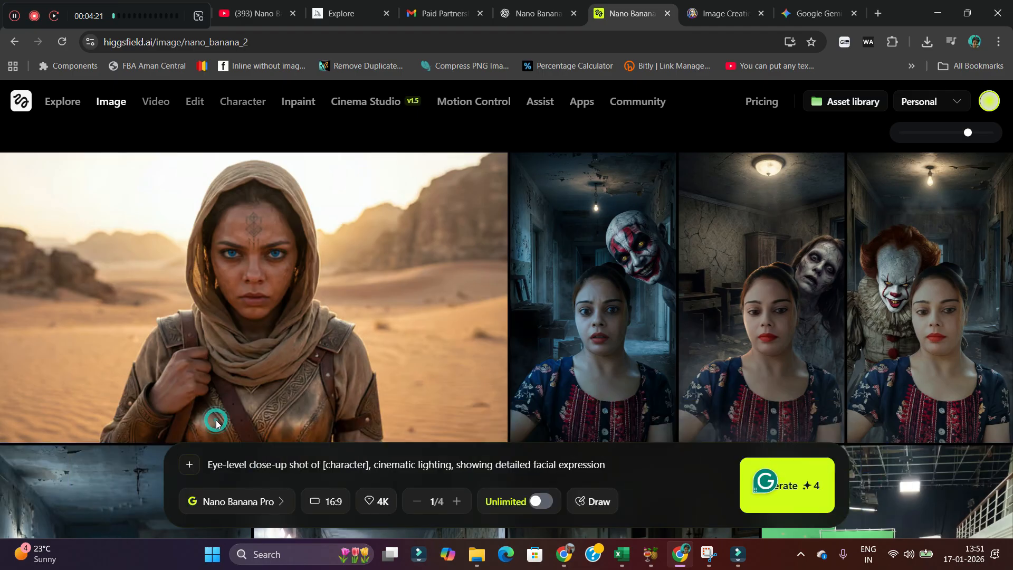
{"action": "left_click", "coordinate": [189, 465]}
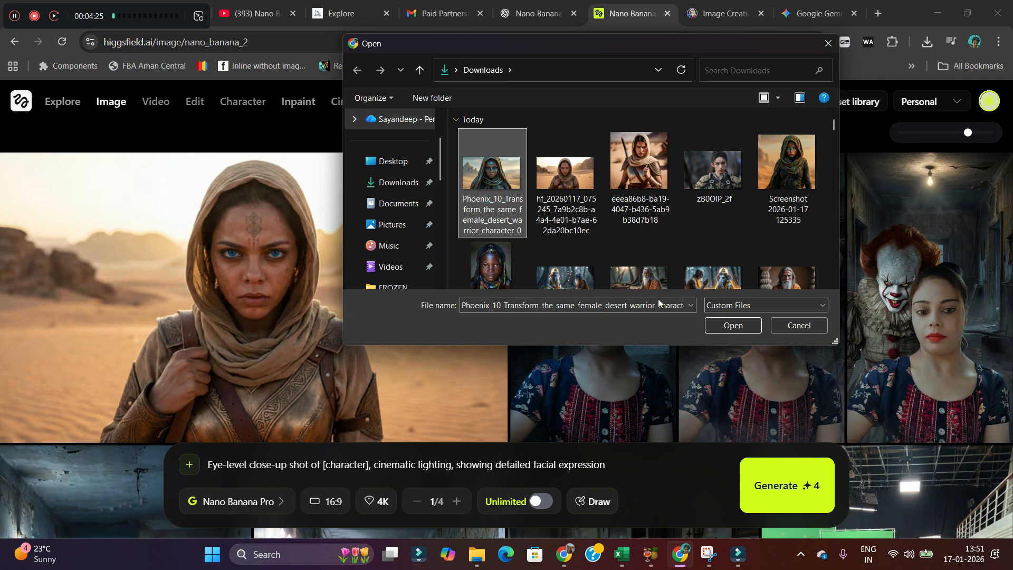
{"action": "left_click", "coordinate": [722, 323]}
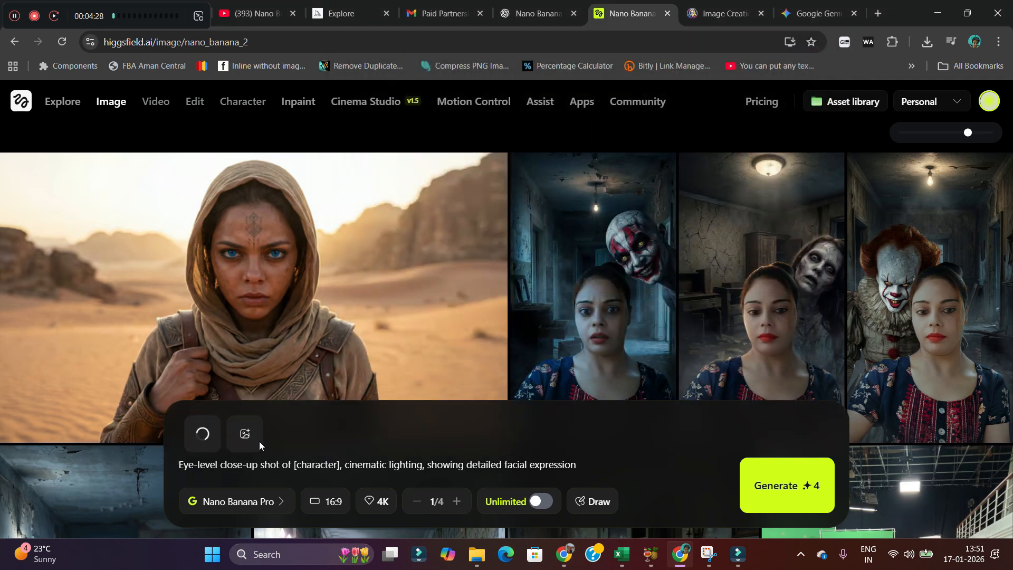
{"action": "left_click", "coordinate": [337, 463]}
{"action": "type", "text": "1"}
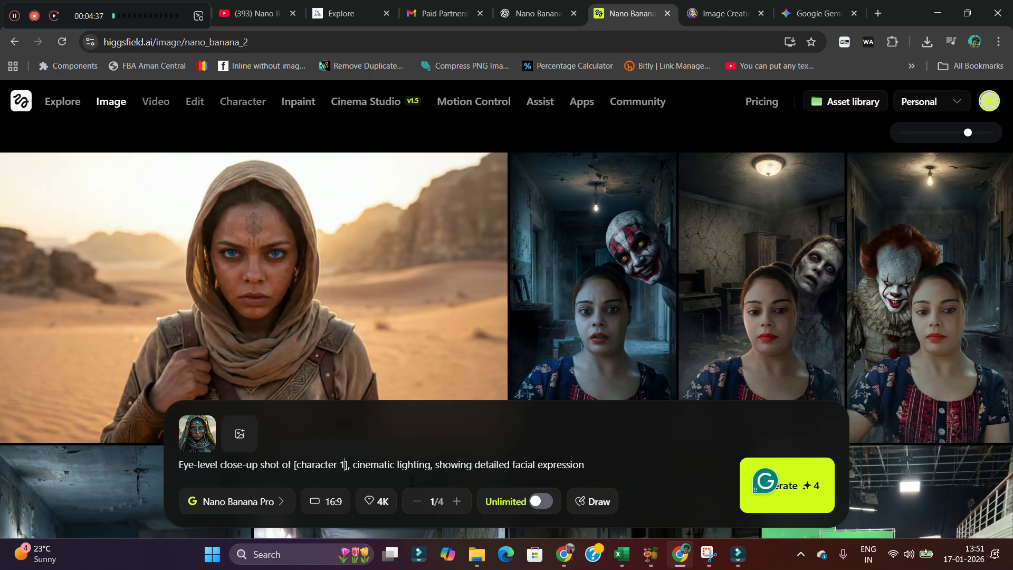
{"action": "key", "text": "BackSpace"}
{"action": "key", "text": "BackSpace"}
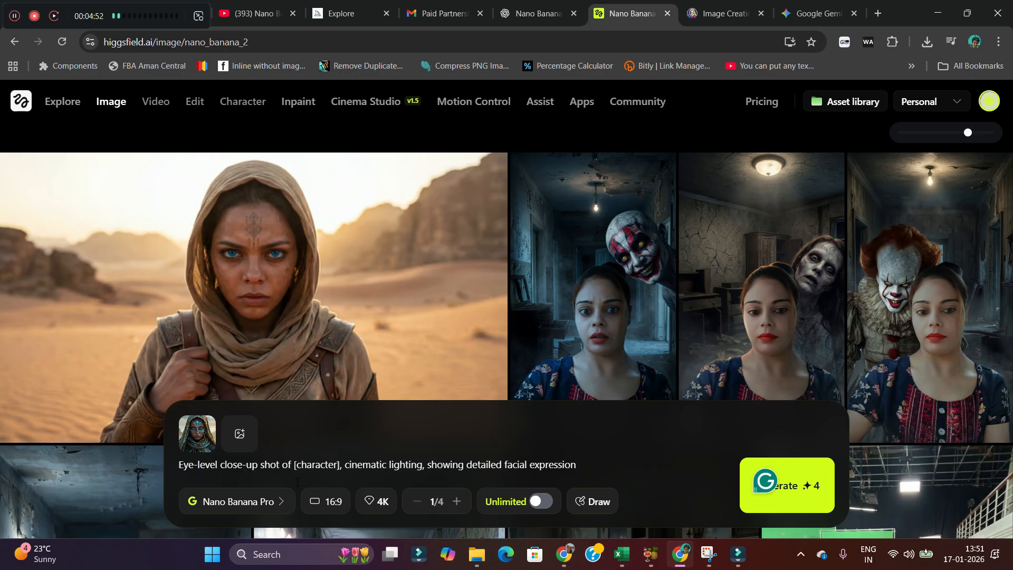
In Gemini, replace the prompt box text with the pasted Close-Up prompt.
{"action": "left_click", "coordinate": [818, 13]}
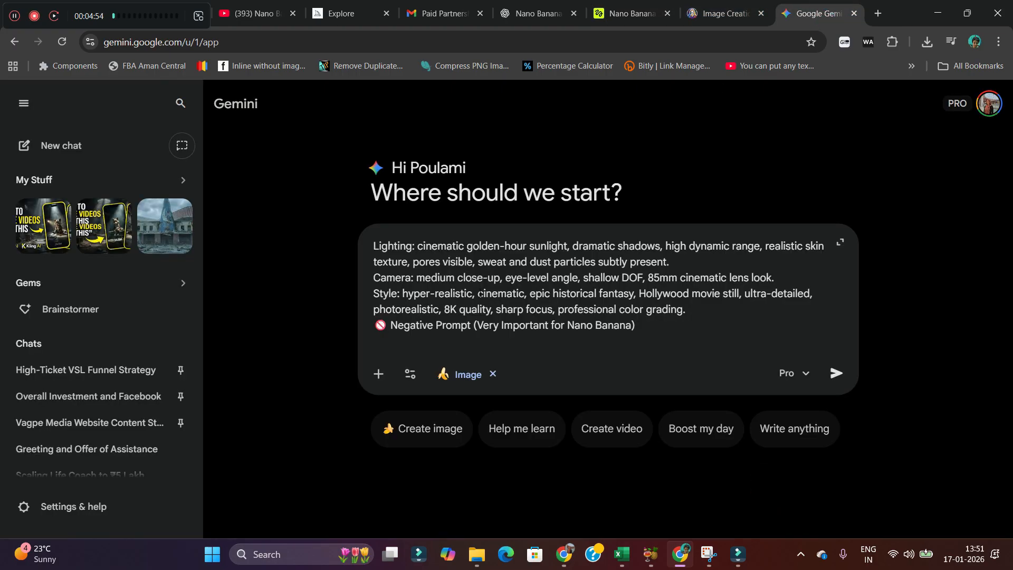
{"action": "left_click_drag", "start_coordinate": [638, 326], "coordinate": [369, 241]}
{"action": "key", "text": "ctrl+v"}
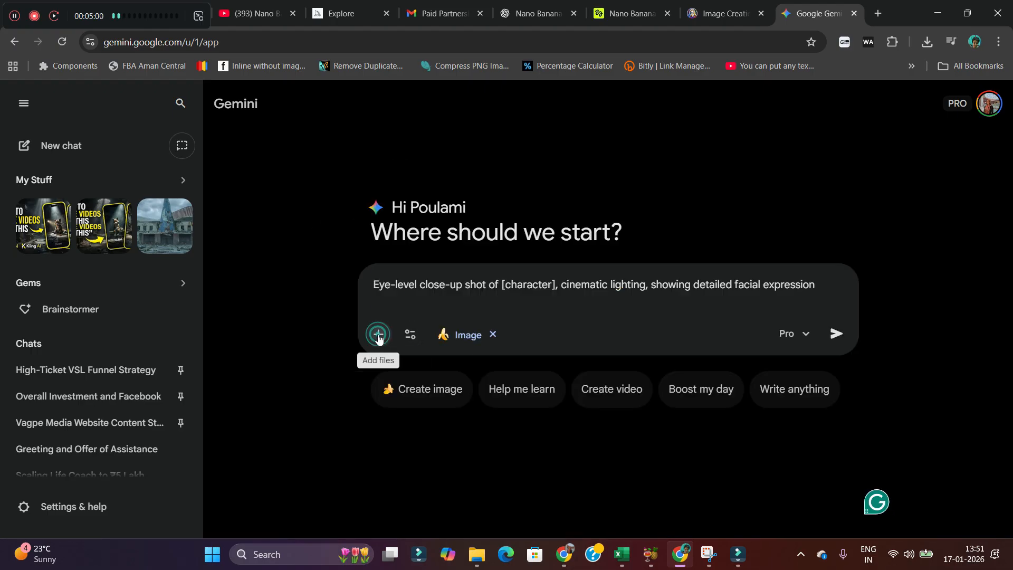
Attach the desert warrior image from Downloads to the Gemini prompt and submit it in Image mode.
{"action": "left_click", "coordinate": [378, 336]}
{"action": "left_click", "coordinate": [415, 374]}
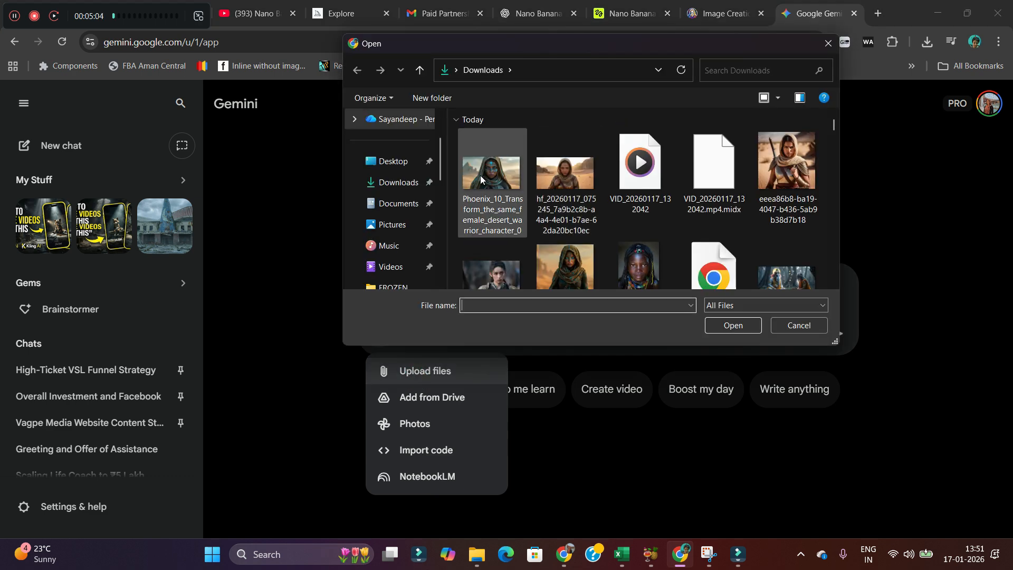
{"action": "left_click", "coordinate": [734, 325]}
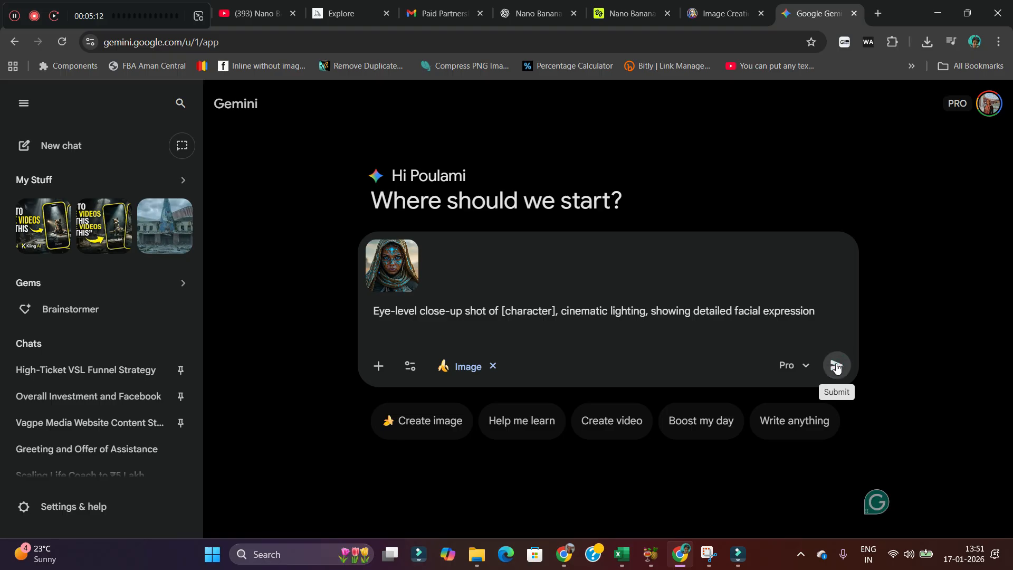
{"action": "left_click", "coordinate": [836, 366]}
Generate the Close-Up prompt image on Higgsfield with Nano Banana Pro.
{"action": "left_click", "coordinate": [628, 13]}
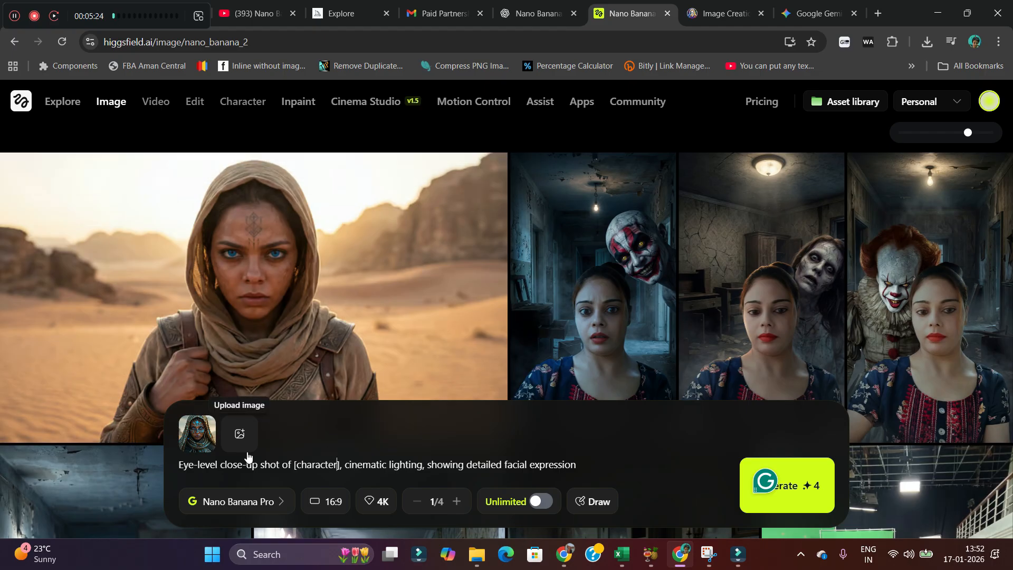
{"action": "left_click", "coordinate": [807, 483]}
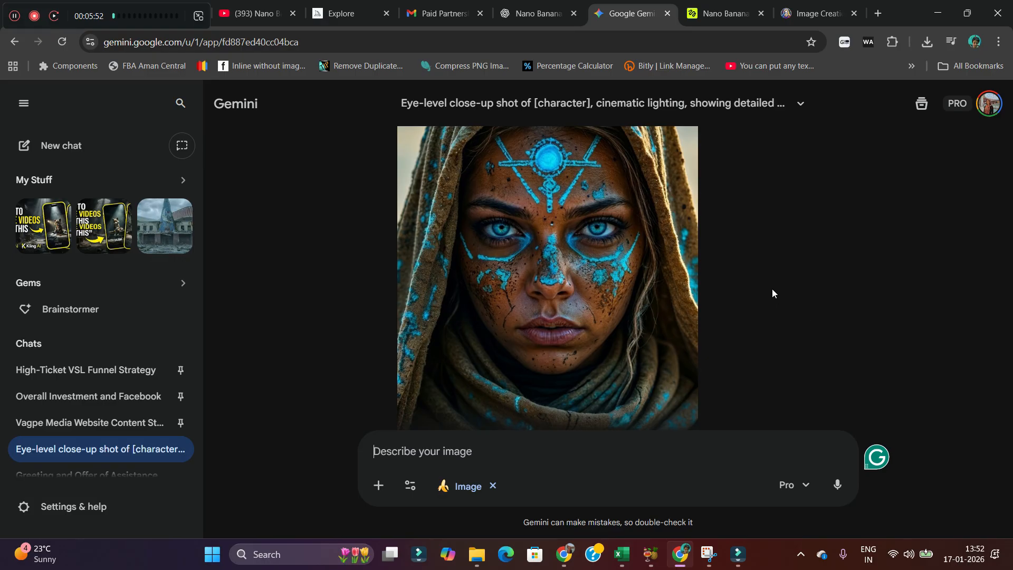
Scroll through Gemini's generated close-up image and the prompt above it.
{"action": "scroll", "coordinate": [702, 317], "scroll_direction": "down", "scroll_amount": 4}
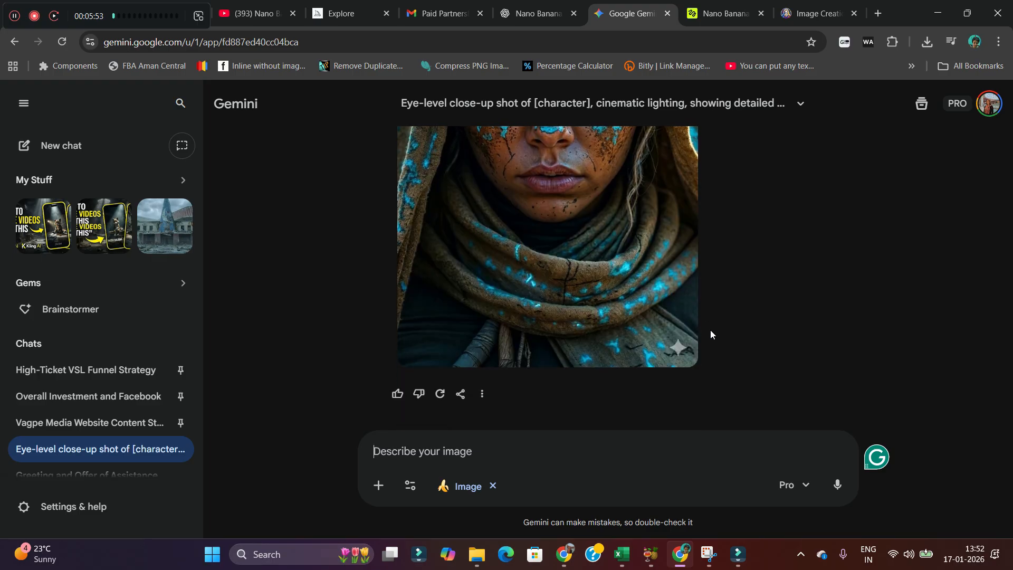
{"action": "scroll", "coordinate": [710, 330], "scroll_direction": "up", "scroll_amount": 9}
{"action": "scroll", "coordinate": [670, 398], "scroll_direction": "down", "scroll_amount": 5}
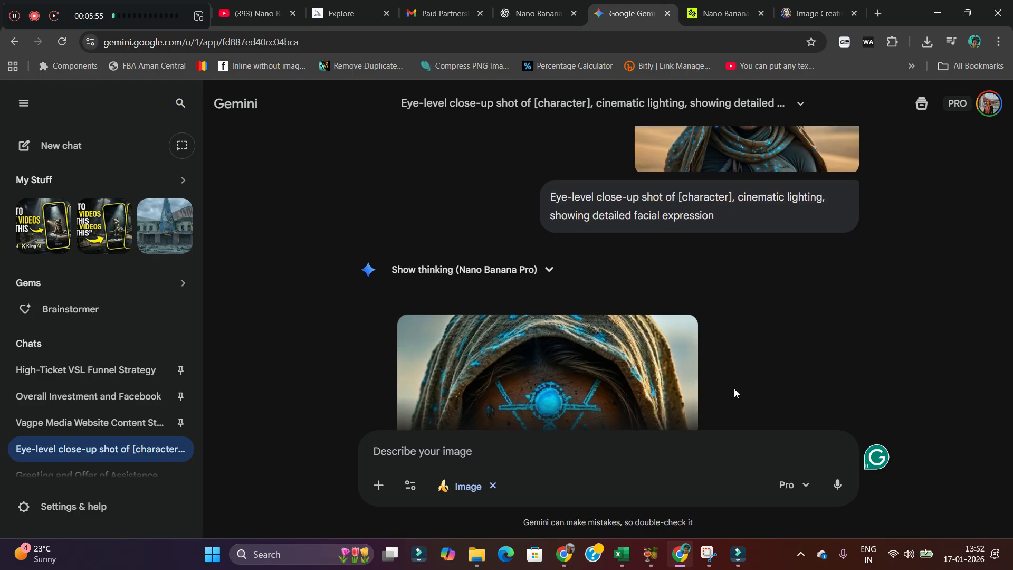
{"action": "scroll", "coordinate": [653, 301], "scroll_direction": "up", "scroll_amount": 5}
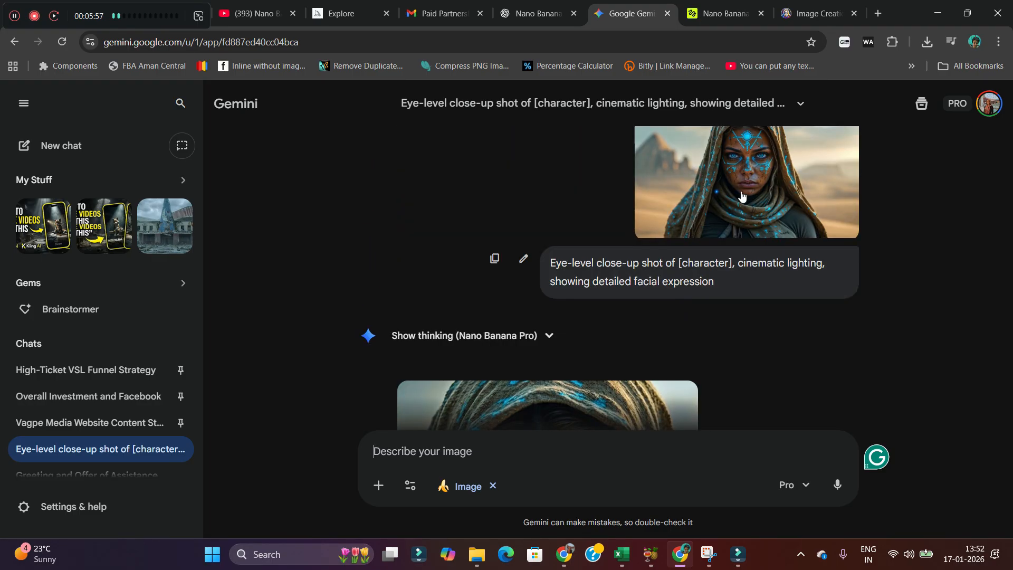
{"action": "scroll", "coordinate": [750, 206], "scroll_direction": "down", "scroll_amount": 5}
{"action": "scroll", "coordinate": [529, 229], "scroll_direction": "down", "scroll_amount": 5}
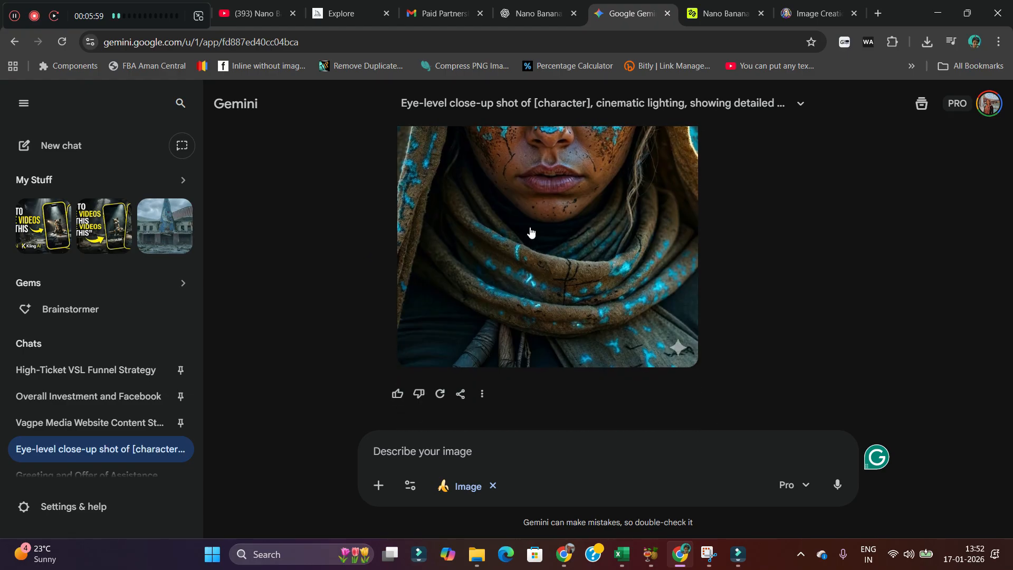
{"action": "scroll", "coordinate": [549, 349], "scroll_direction": "up", "scroll_amount": 5}
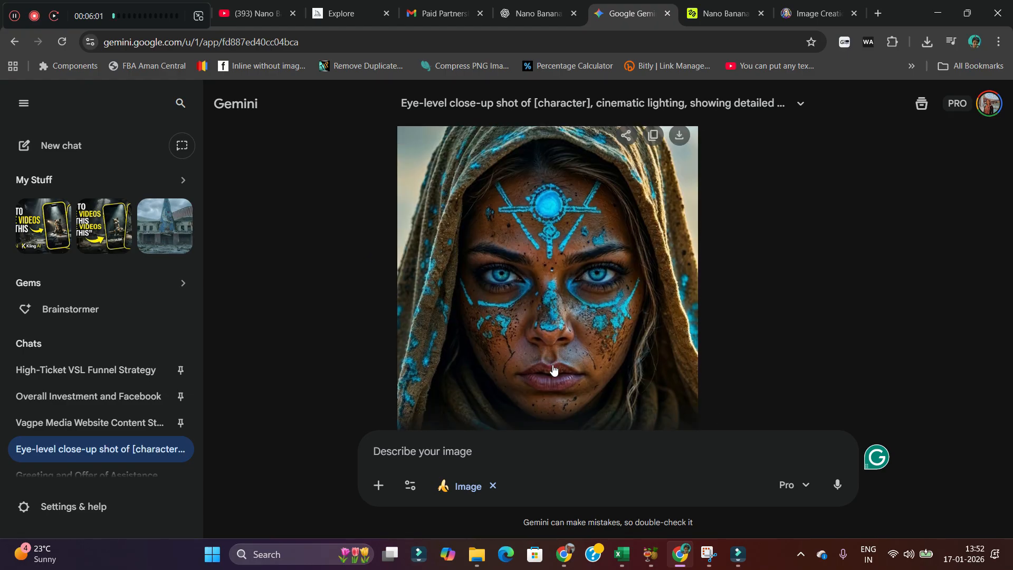
{"action": "scroll", "coordinate": [674, 378], "scroll_direction": "up", "scroll_amount": 5}
Select the Extreme Close-Up prompt text of cell D3 in the spreadsheet.
{"action": "left_click_drag", "start_coordinate": [731, 281], "coordinate": [525, 258]}
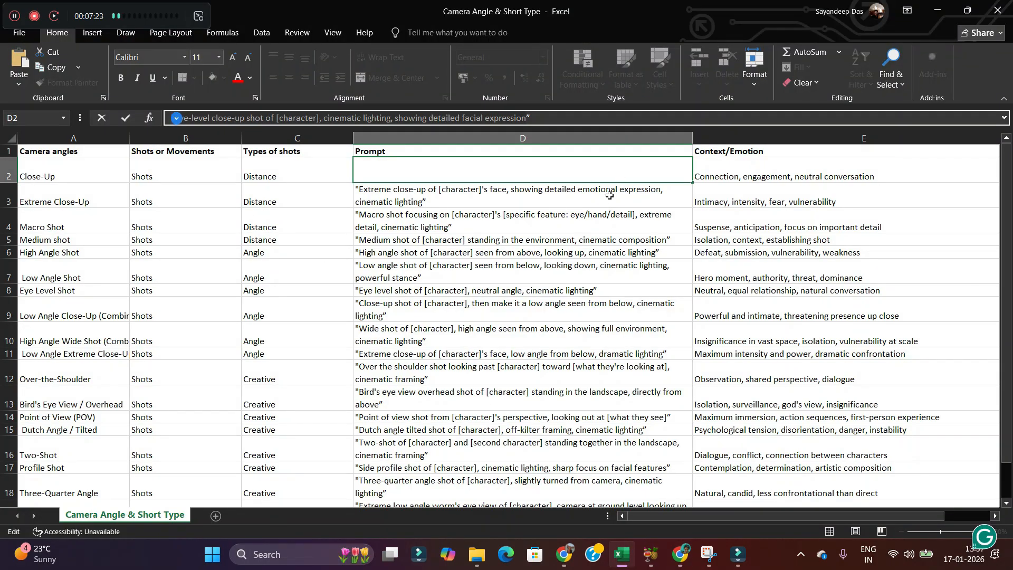
{"action": "key", "text": "Return"}
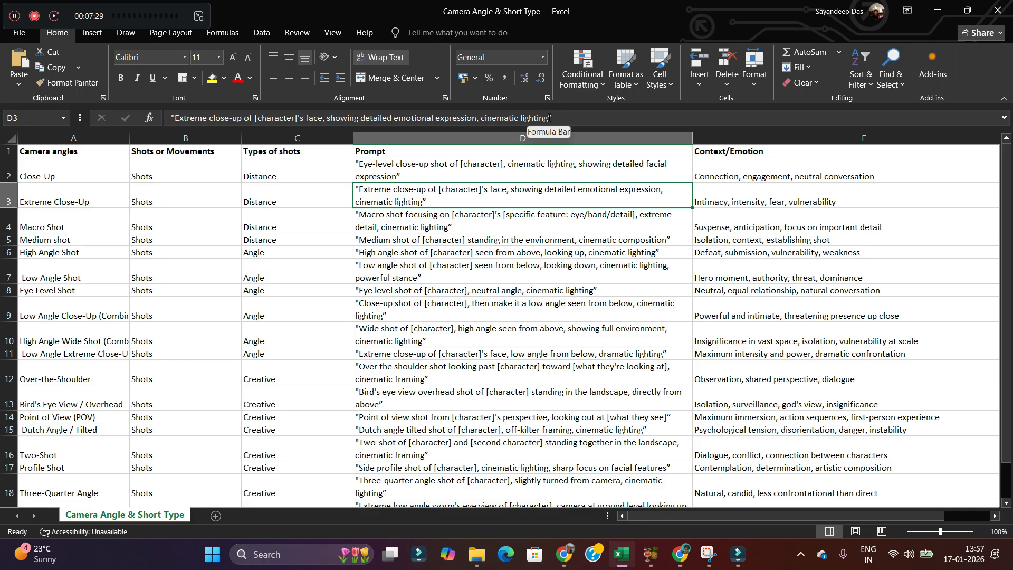
{"action": "left_click_drag", "start_coordinate": [550, 117], "coordinate": [224, 118]}
{"action": "left_click_drag", "start_coordinate": [225, 117], "coordinate": [192, 117]}
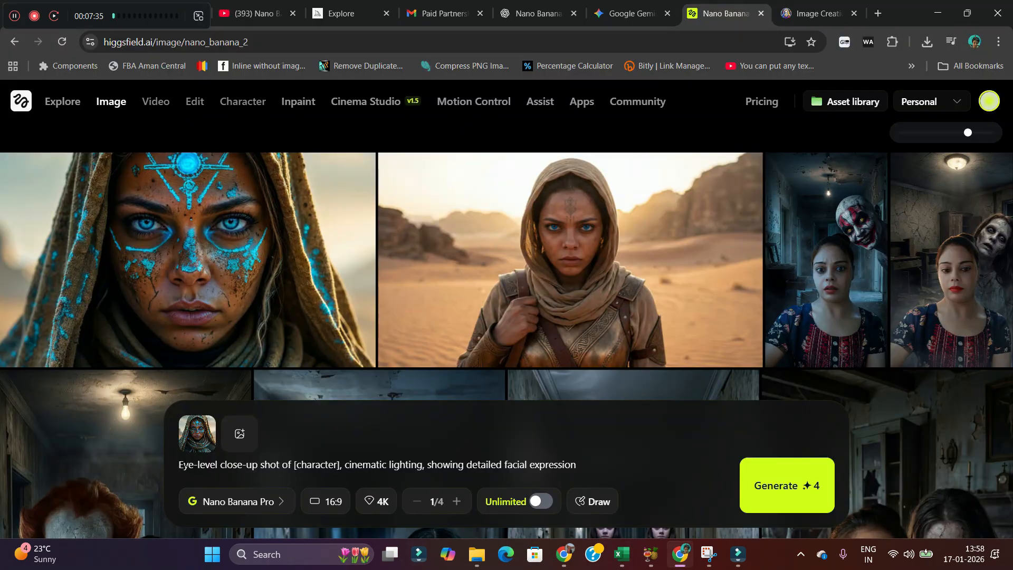
Replace the Higgsfield prompt with the Extreme Close-Up prompt and generate the image.
{"action": "left_click_drag", "start_coordinate": [180, 464], "coordinate": [584, 462]}
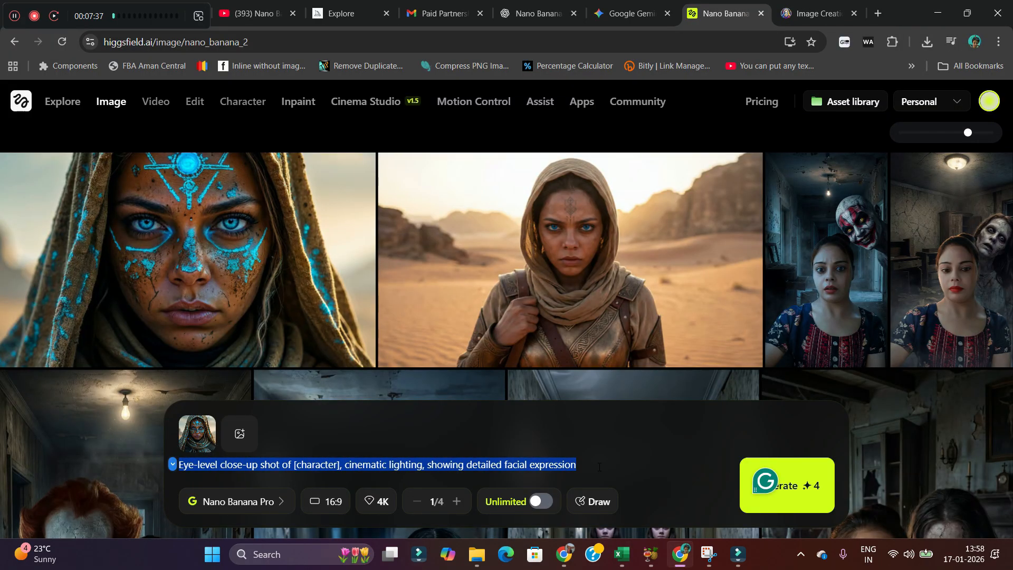
{"action": "type", "text": "Extreme close-up of [character]'s face, showing detailed emotional expression, cinematic lighting"}
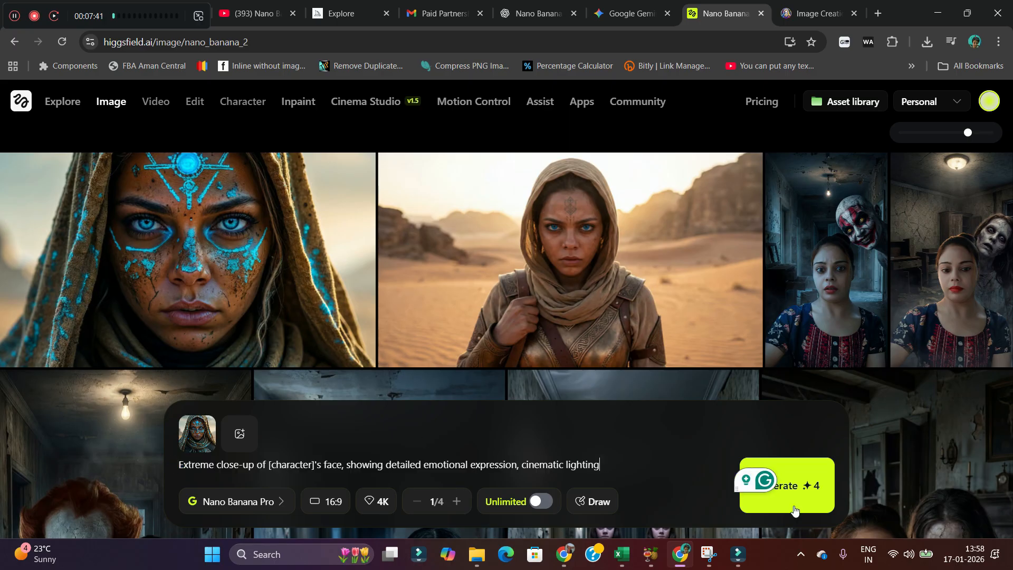
{"action": "left_click", "coordinate": [805, 488]}
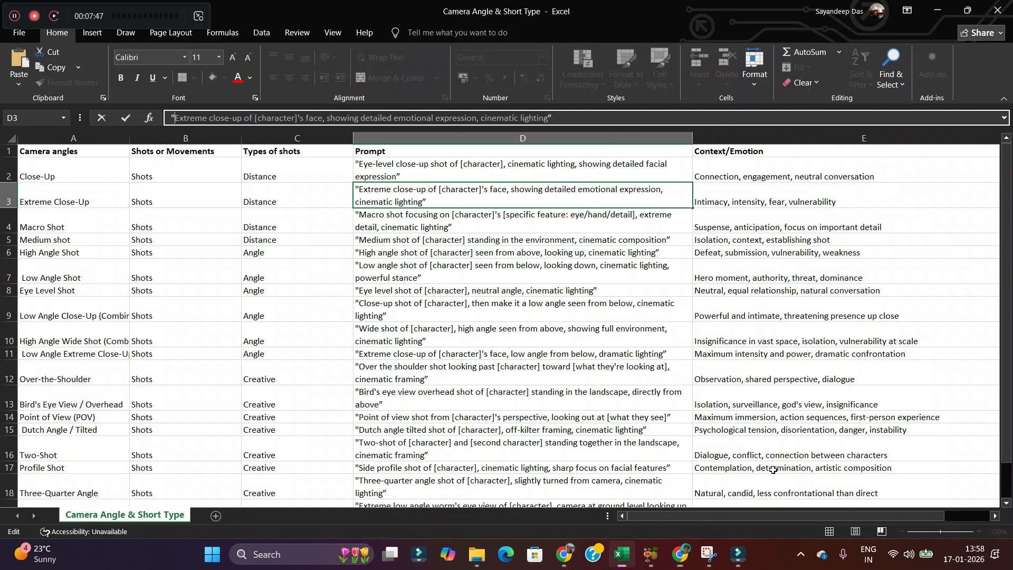
Open the Low Angle Close-Up prompt of cell D9 in the spreadsheet's formula bar.
{"action": "left_click", "coordinate": [622, 554]}
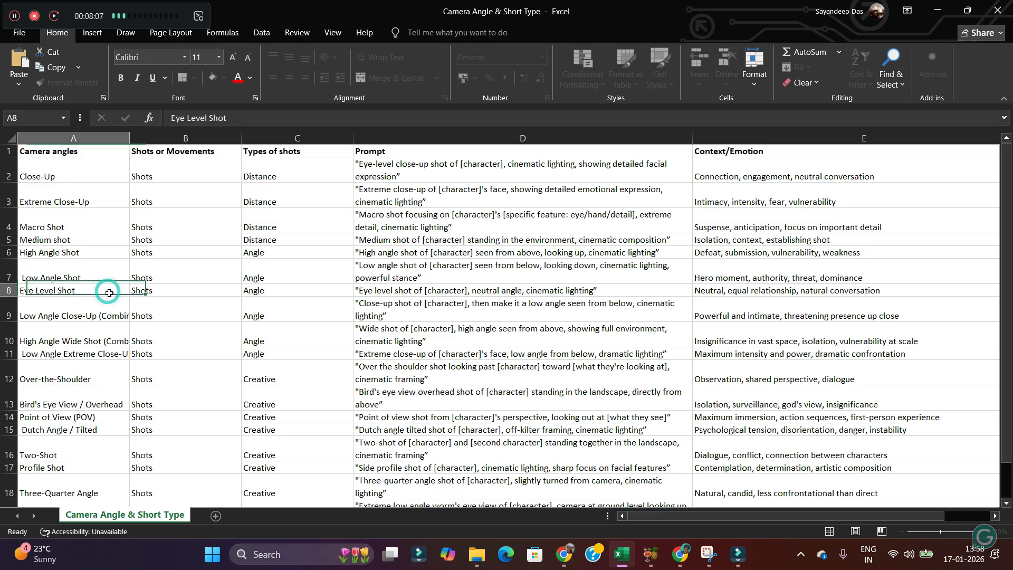
{"action": "left_click", "coordinate": [110, 291]}
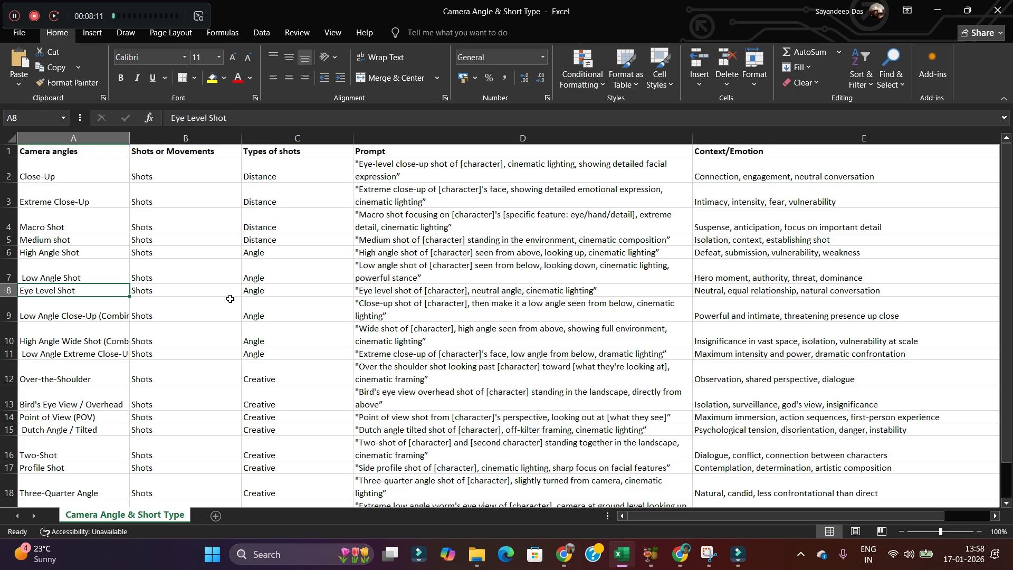
{"action": "left_click", "coordinate": [127, 310]}
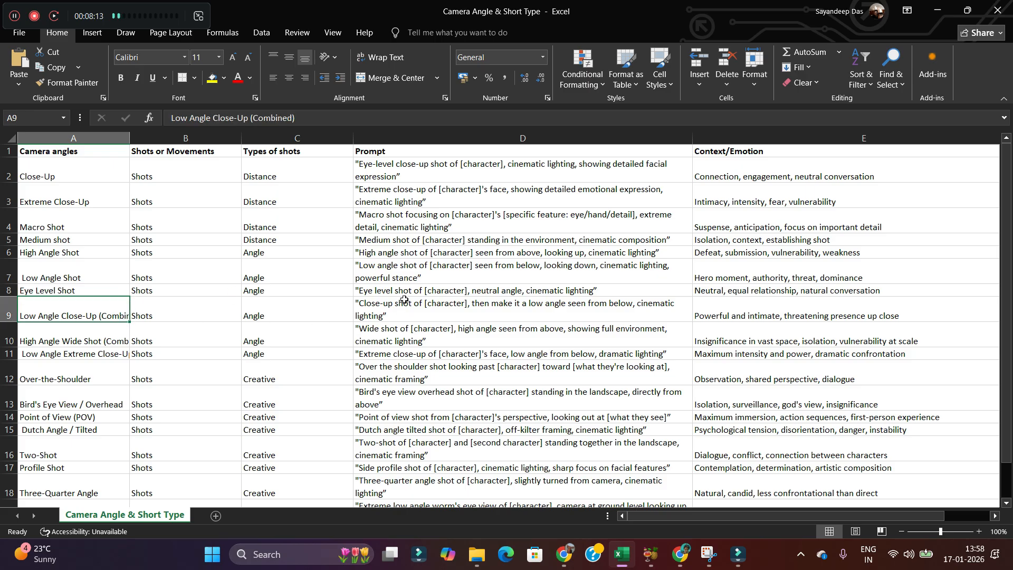
{"action": "left_click", "coordinate": [404, 291]}
{"action": "left_click", "coordinate": [403, 311]}
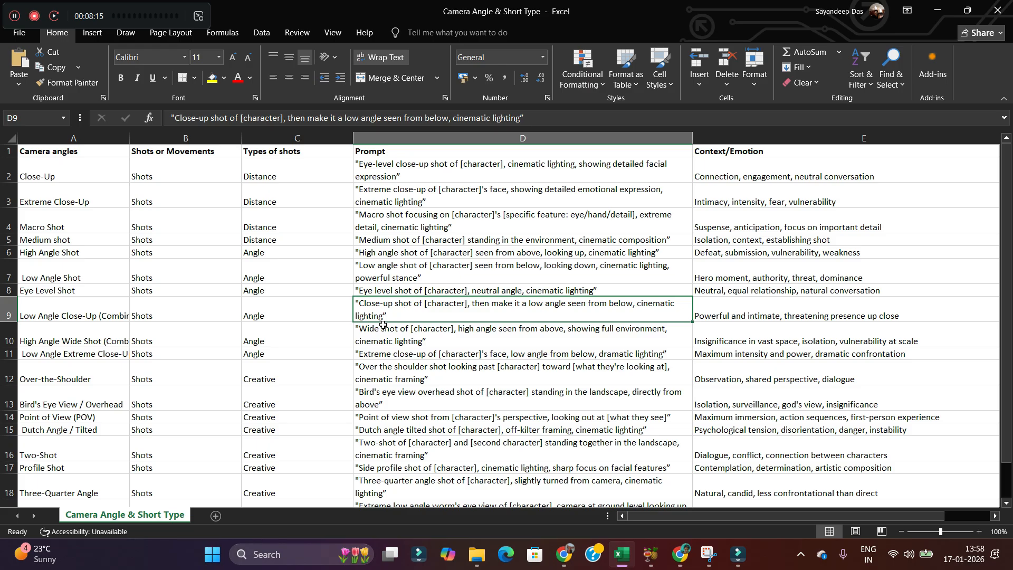
{"action": "left_click", "coordinate": [532, 117]}
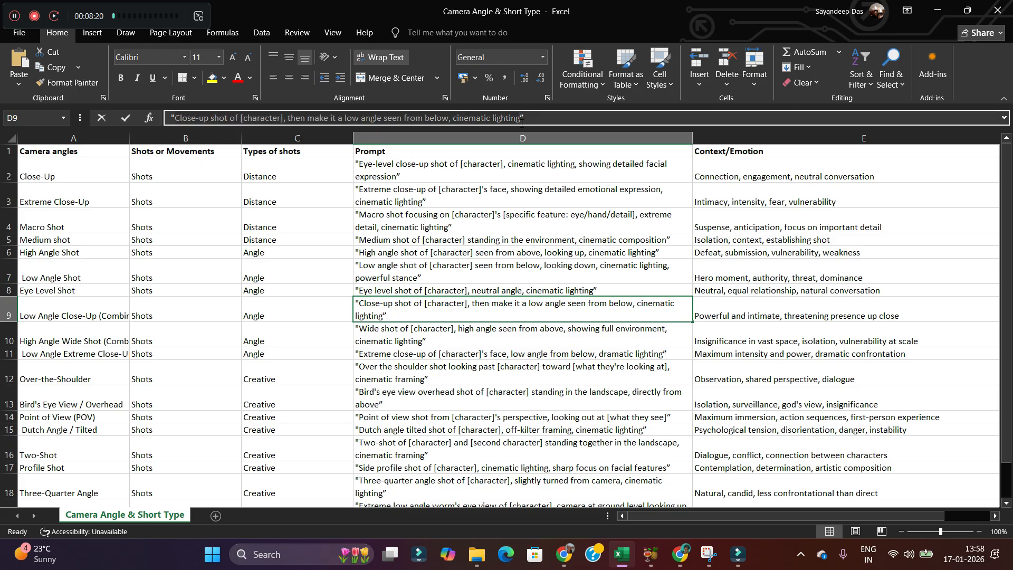
{"action": "left_click", "coordinate": [521, 118]}
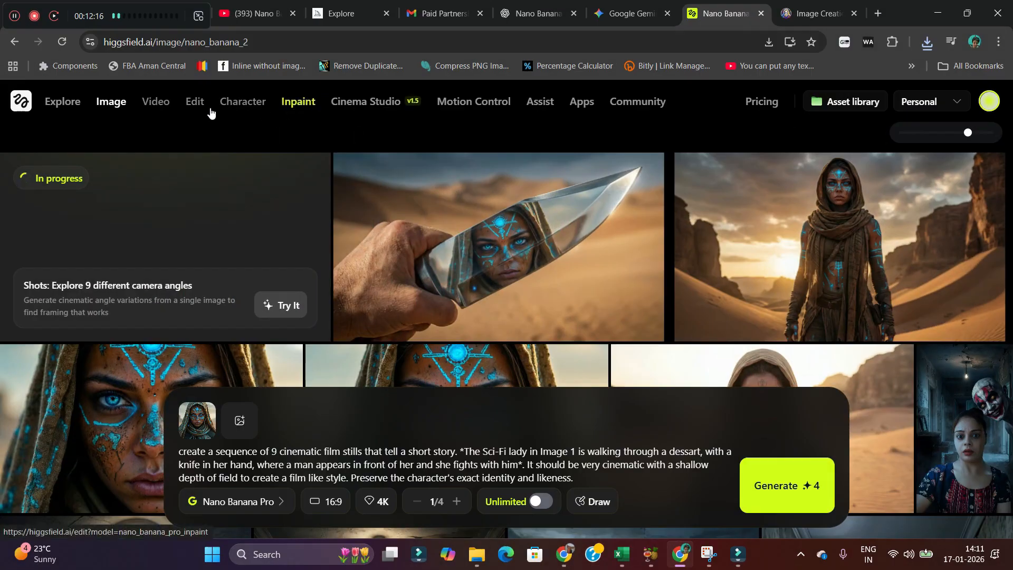
Open the Topaz upscaler, upload the extreme close-up face image and upscale it at x2.
{"action": "left_click", "coordinate": [195, 101]}
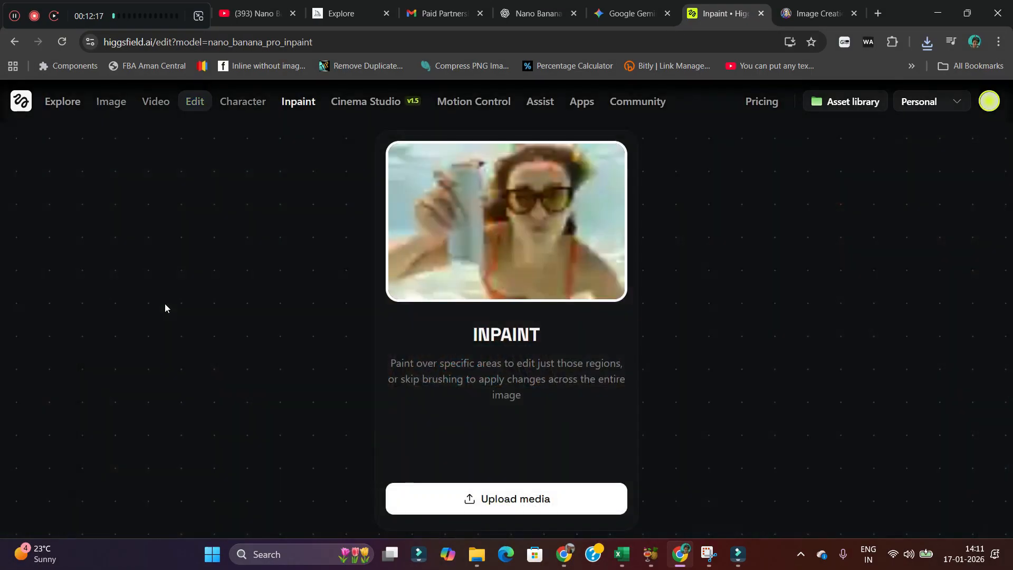
{"action": "mouse_move", "coordinate": [193, 106]}
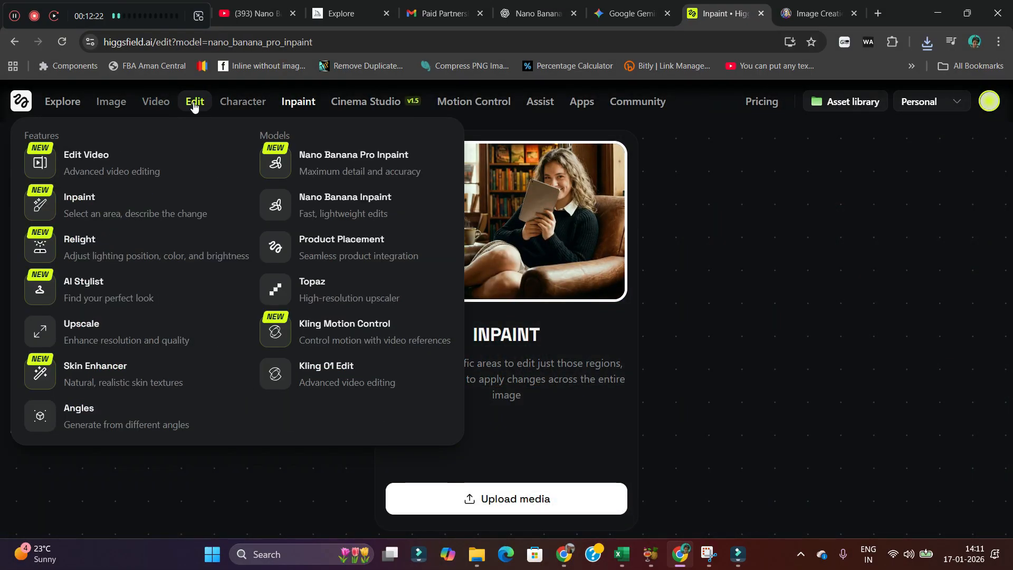
{"action": "mouse_move", "coordinate": [242, 101]}
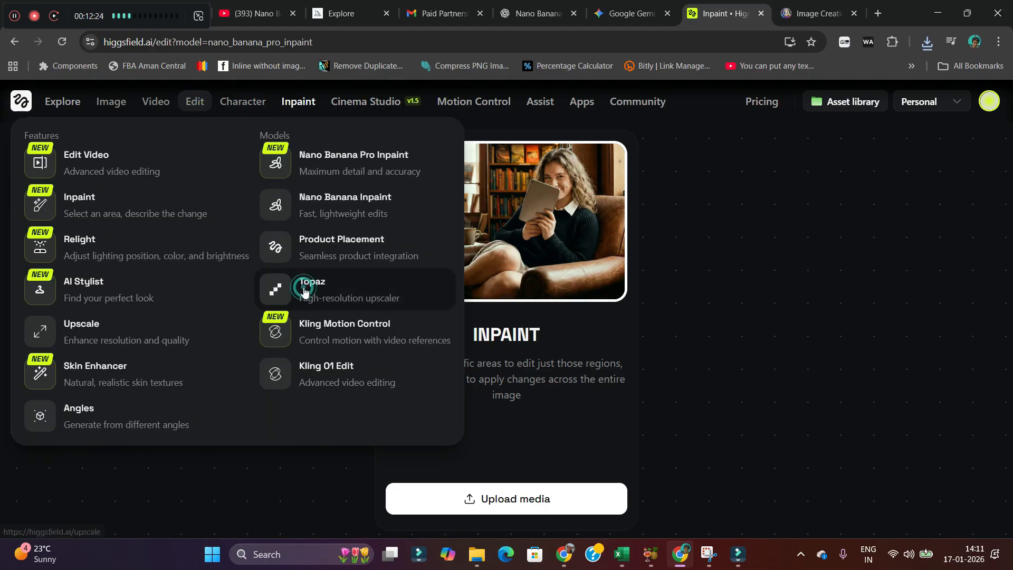
{"action": "left_click", "coordinate": [305, 292]}
{"action": "left_click", "coordinate": [511, 423]}
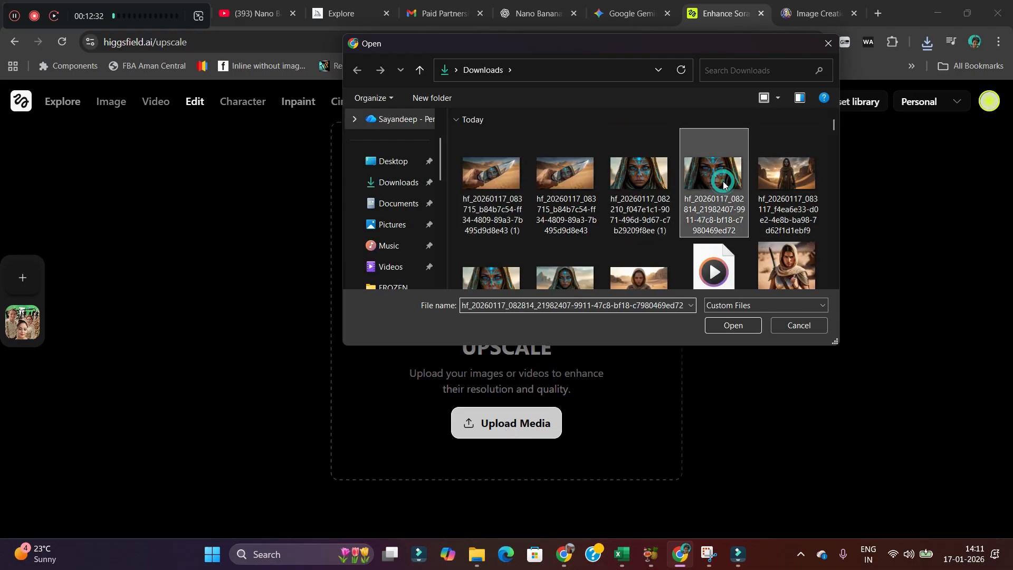
{"action": "left_click", "coordinate": [736, 332]}
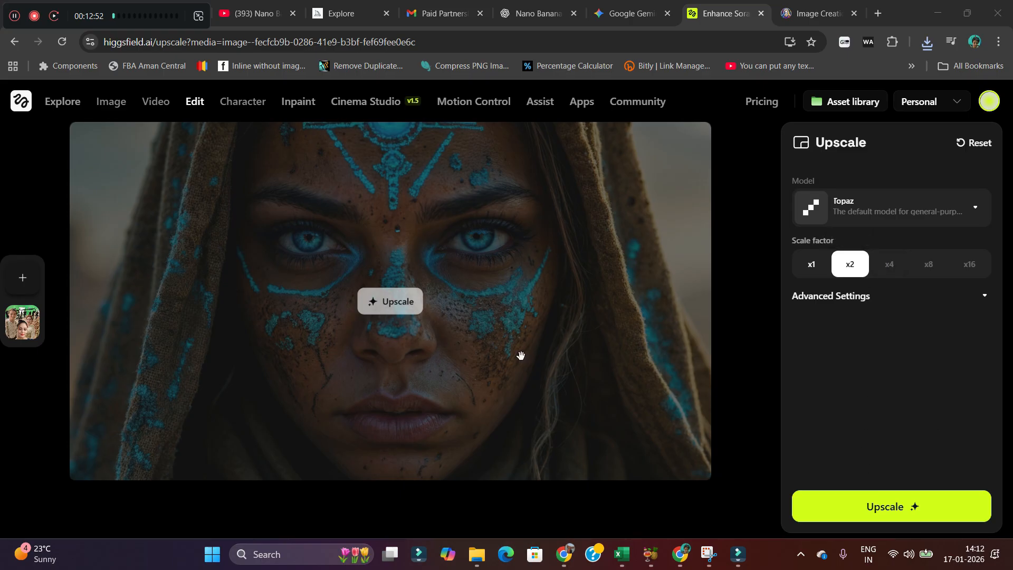
{"action": "left_click", "coordinate": [880, 511]}
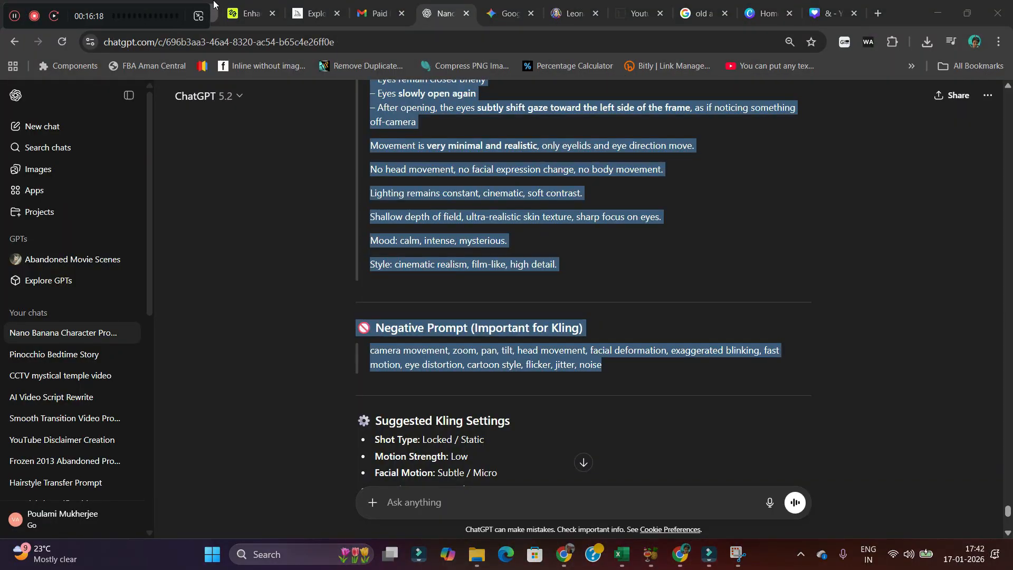
Start a Kling 2.6 video and upload the blue-eye extreme close-up image as its starting image.
{"action": "left_click", "coordinate": [243, 21]}
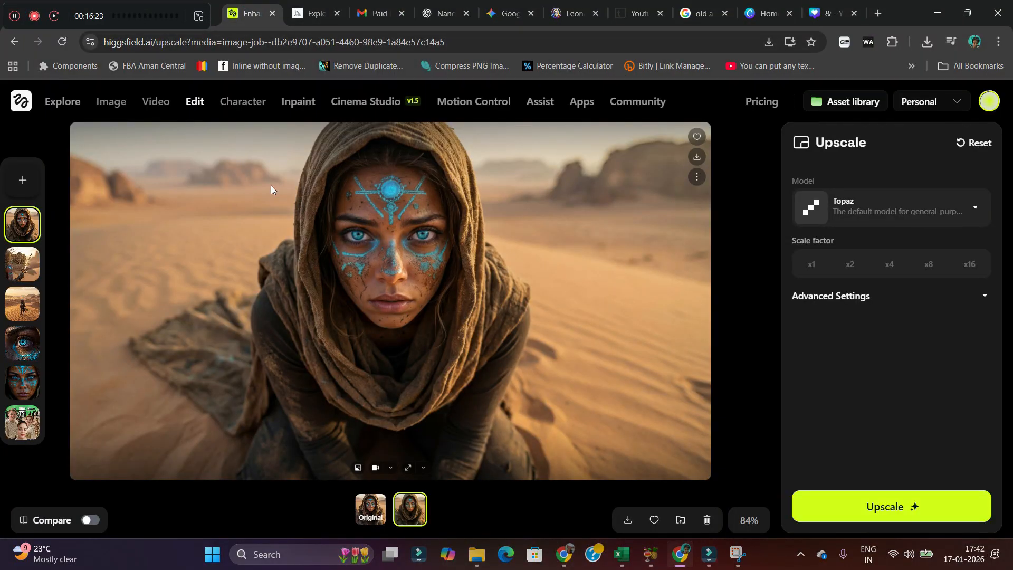
{"action": "mouse_move", "coordinate": [164, 104]}
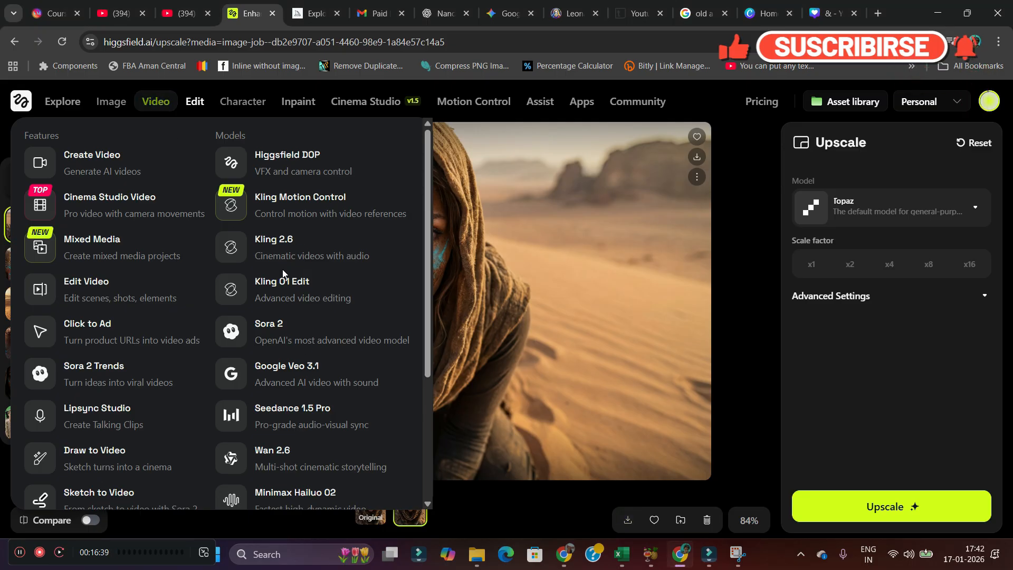
{"action": "left_click", "coordinate": [280, 285]}
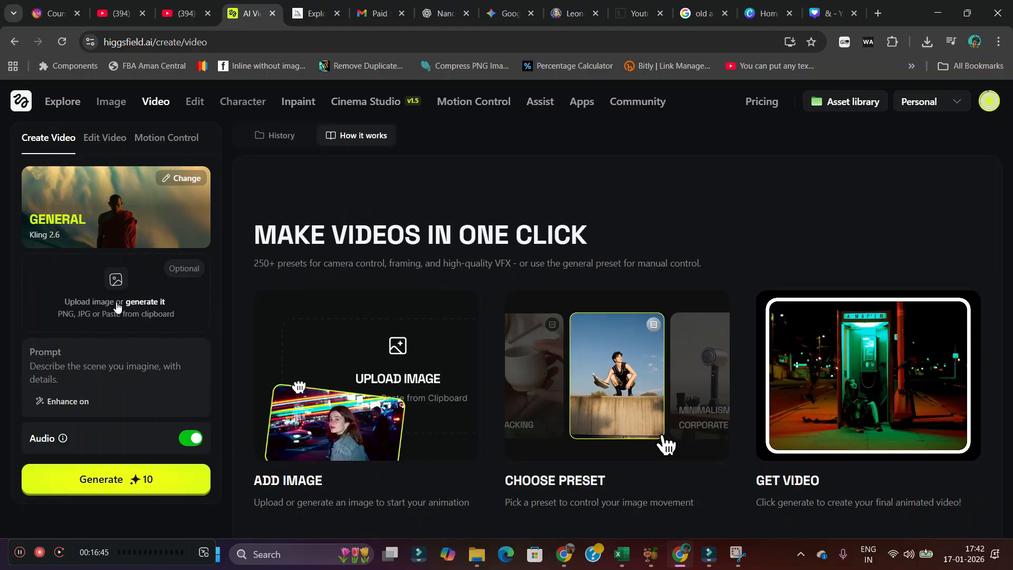
{"action": "left_click", "coordinate": [115, 284]}
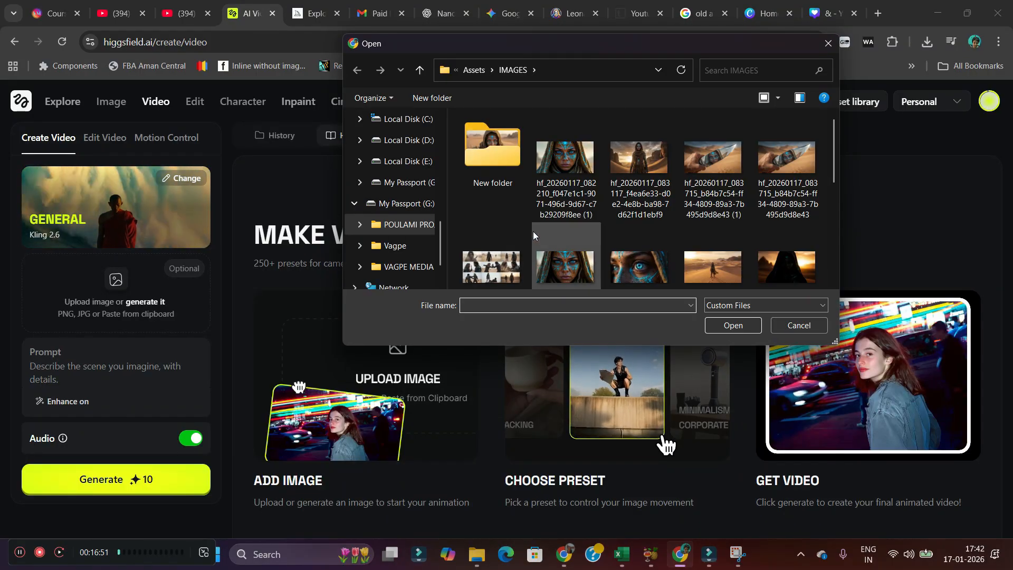
{"action": "double_click", "coordinate": [640, 271]}
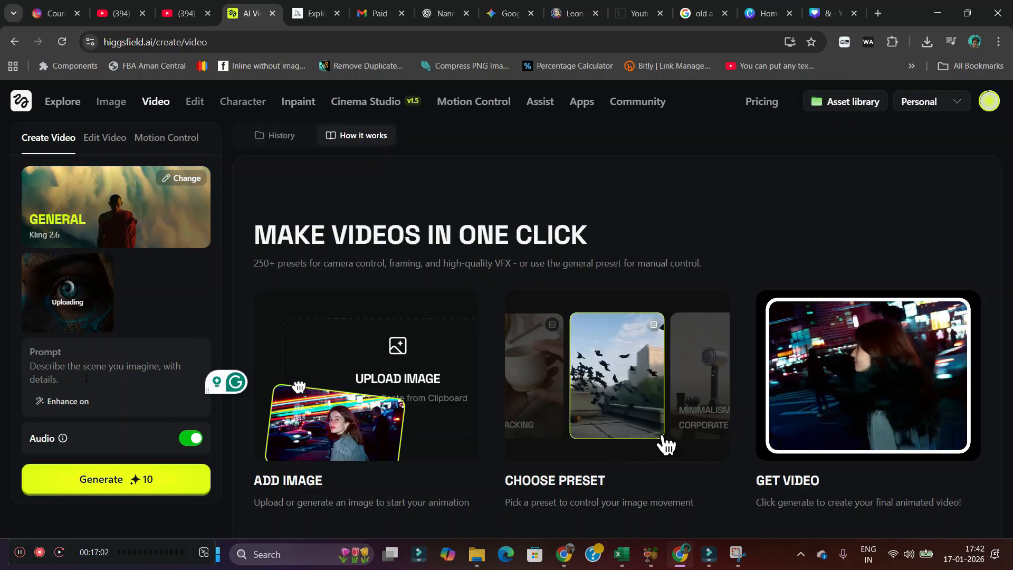
Paste the static-camera eye-movement prompt, keep the duration at 5s and generate the video.
{"action": "type", "text": "🚫 Negative Prompt (Important for Kling)  camera movement, zoom, pan, tilt, head movement, facial deformation, exaggerated blinking, fast motion, eye distortion, cartoon style, flicker, jitter, noise"}
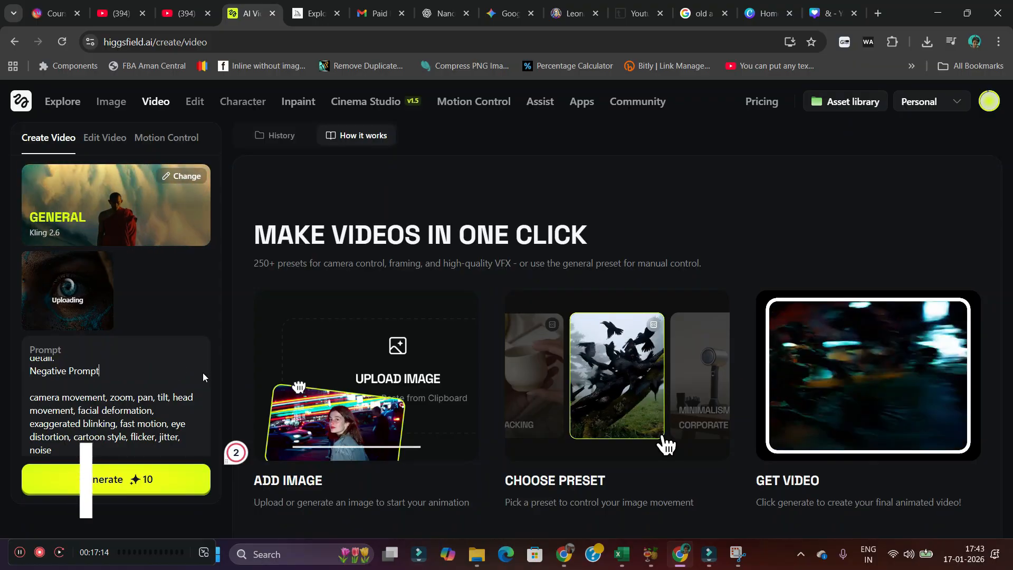
{"action": "key", "text": "Delete"}
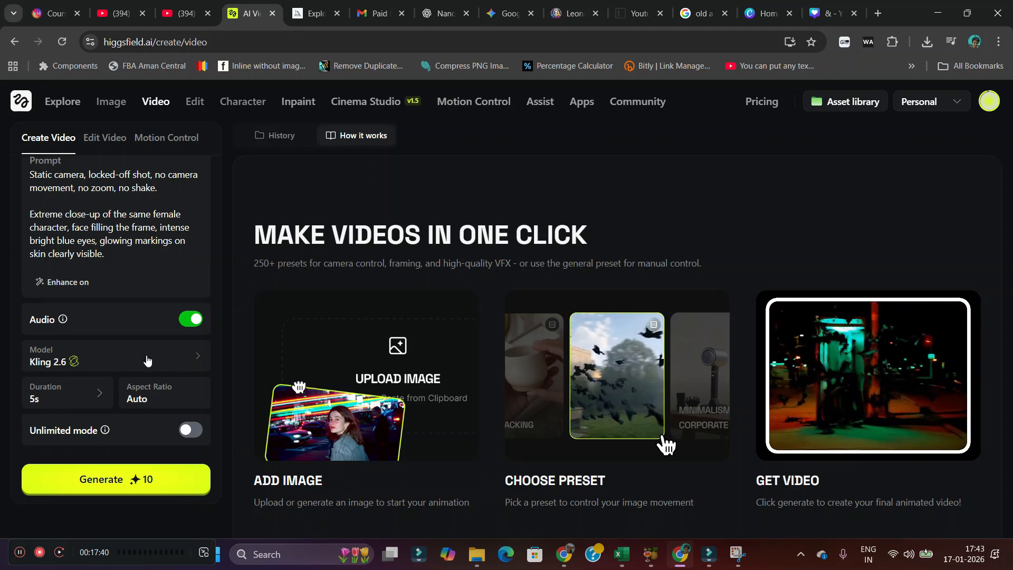
{"action": "left_click", "coordinate": [74, 361]}
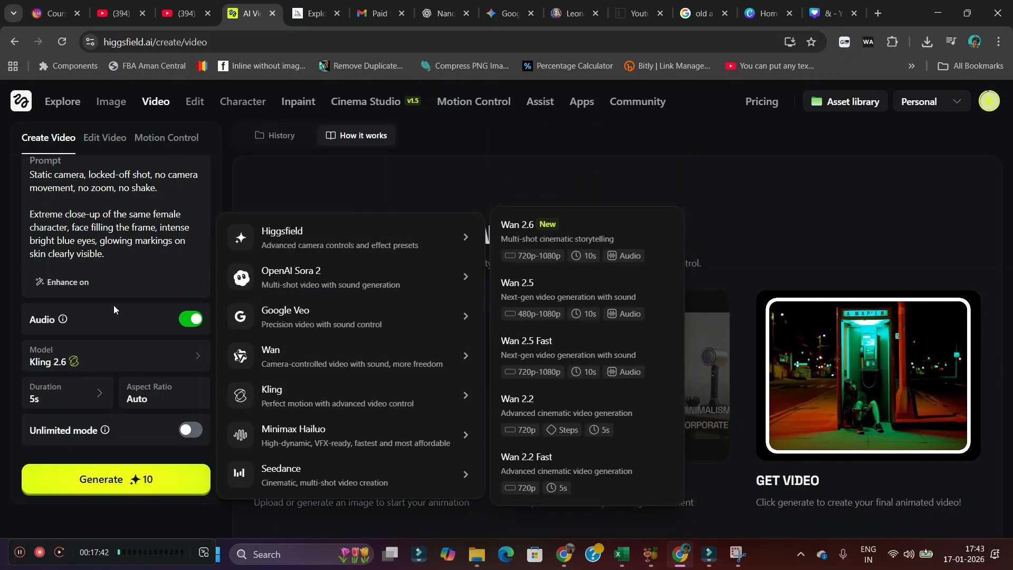
{"action": "left_click", "coordinate": [75, 404]}
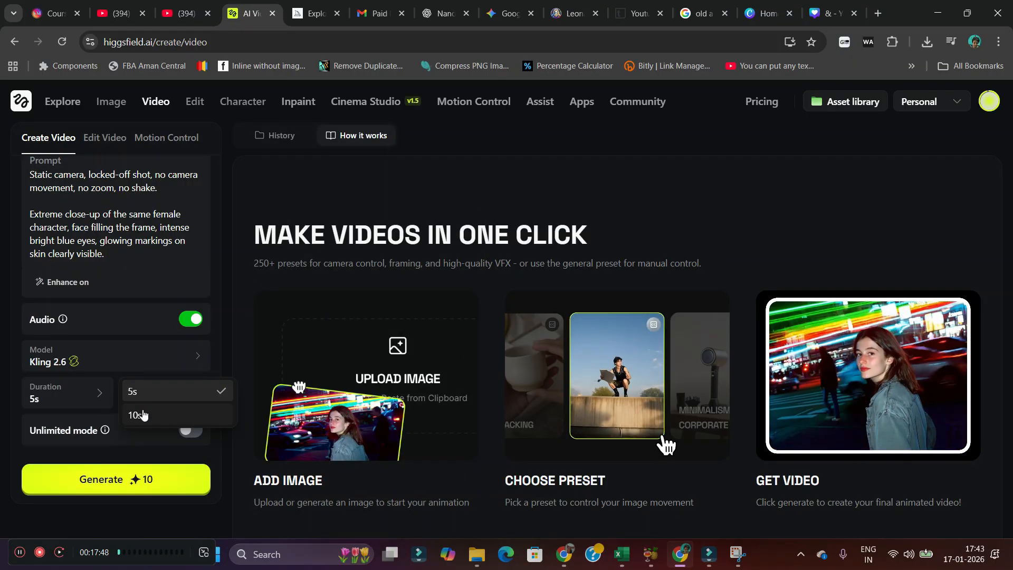
{"action": "left_click", "coordinate": [67, 384]}
{"action": "mouse_move", "coordinate": [119, 424]}
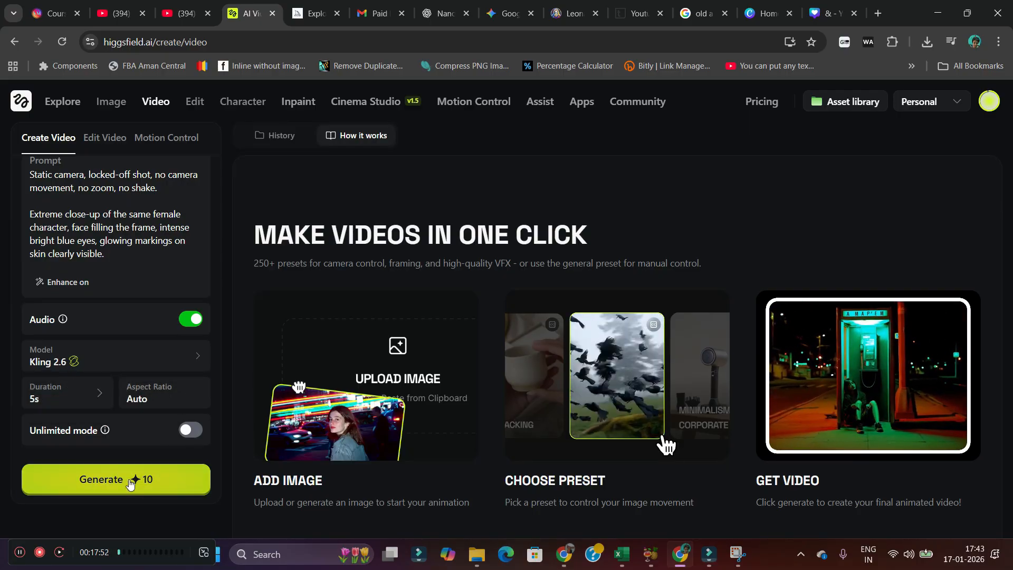
{"action": "scroll", "coordinate": [123, 364], "scroll_direction": "up", "scroll_amount": 3}
{"action": "scroll", "coordinate": [123, 363], "scroll_direction": "down", "scroll_amount": 6}
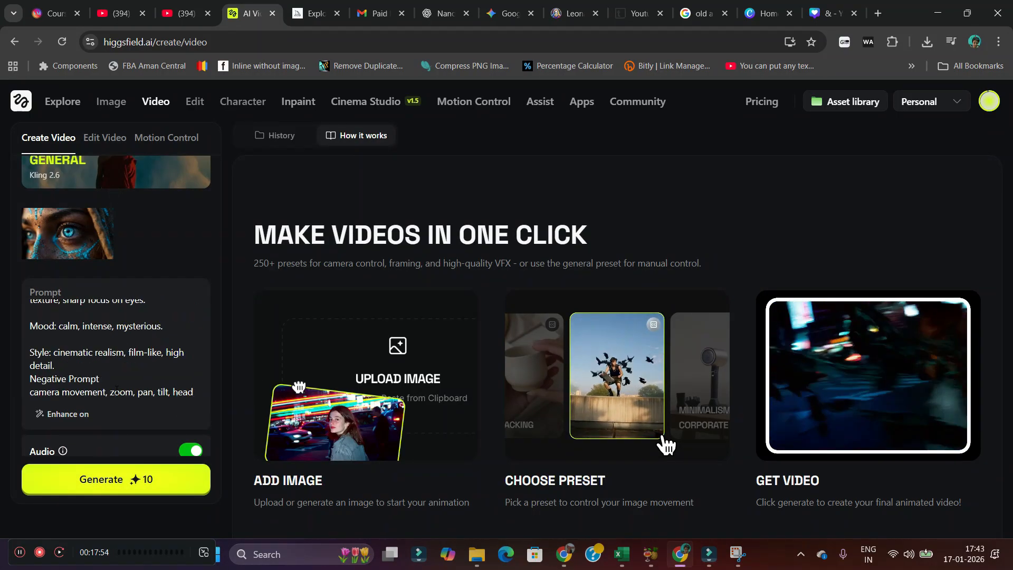
{"action": "left_click", "coordinate": [96, 484]}
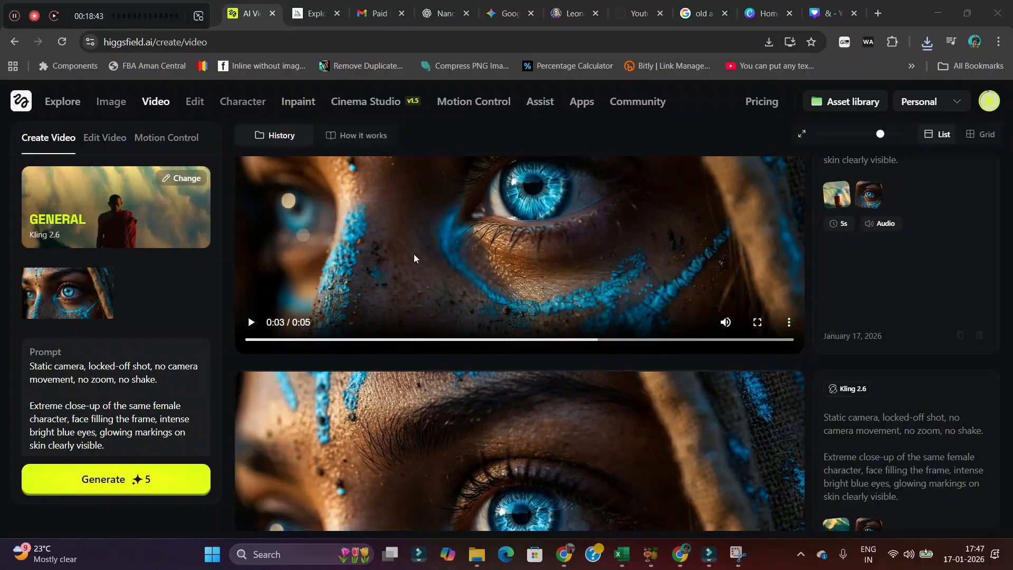
Switch the video model to Google Veo 3.1 and add the full-face painted image as the end frame.
{"action": "scroll", "coordinate": [450, 248], "scroll_direction": "down", "scroll_amount": 4}
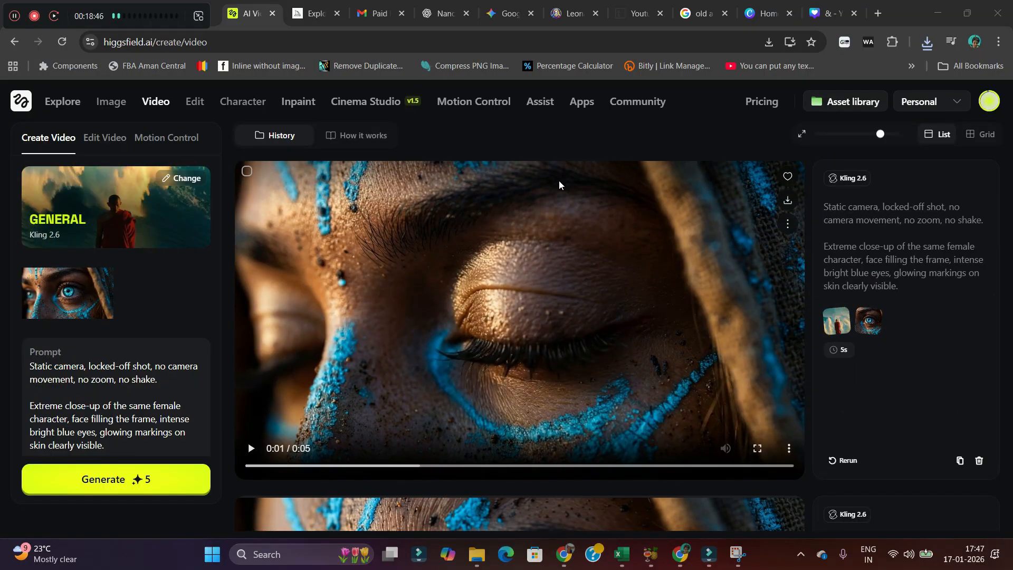
{"action": "scroll", "coordinate": [578, 241], "scroll_direction": "down", "scroll_amount": 3}
{"action": "scroll", "coordinate": [578, 242], "scroll_direction": "down", "scroll_amount": 4}
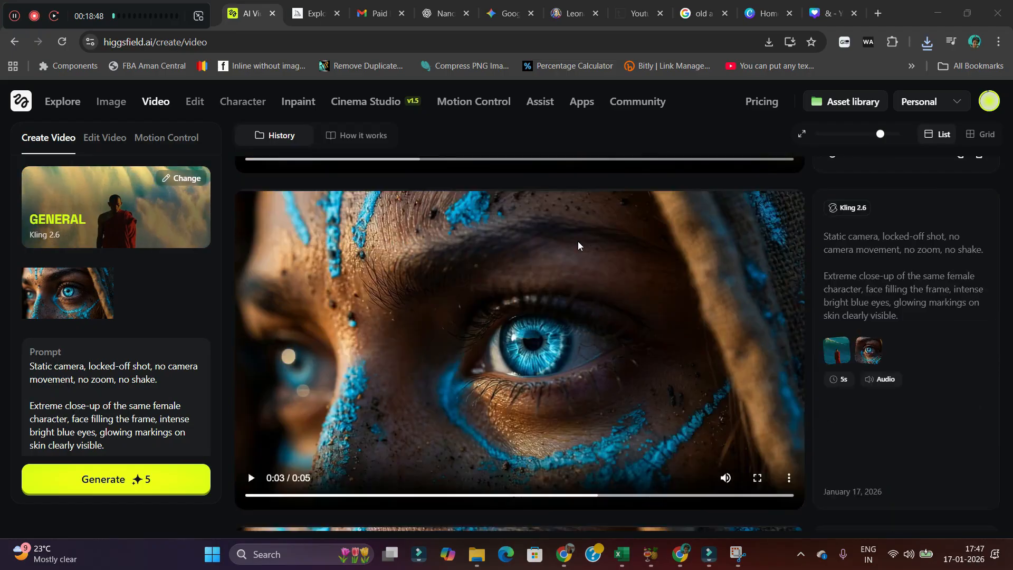
{"action": "scroll", "coordinate": [634, 284], "scroll_direction": "down", "scroll_amount": 1}
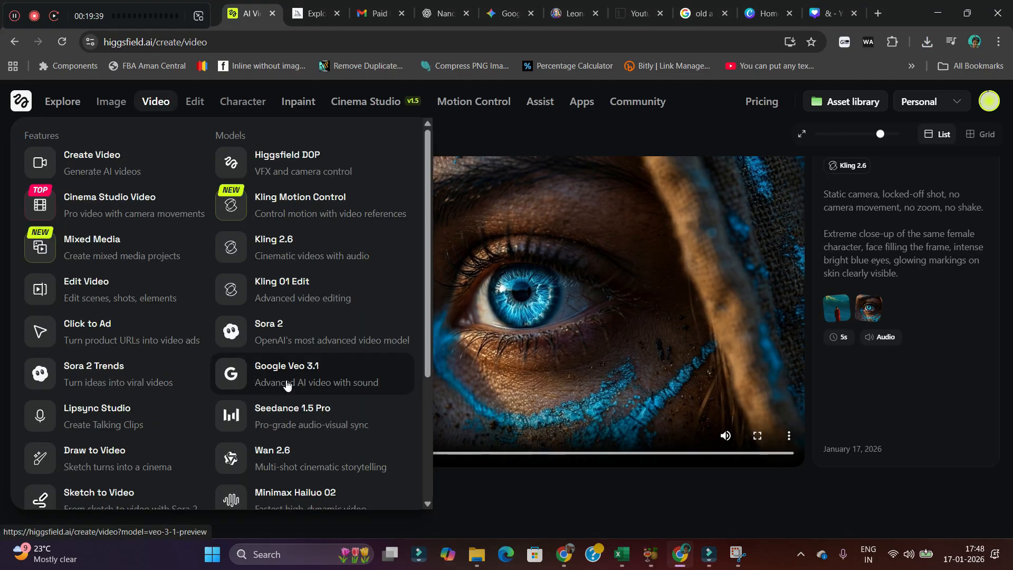
{"action": "left_click", "coordinate": [286, 380]}
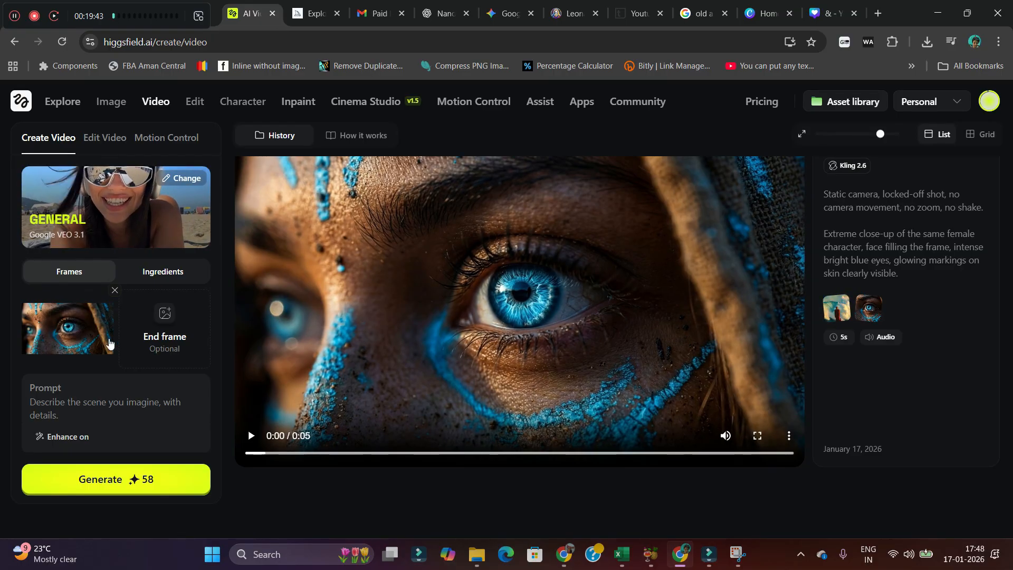
{"action": "mouse_move", "coordinate": [34, 346]}
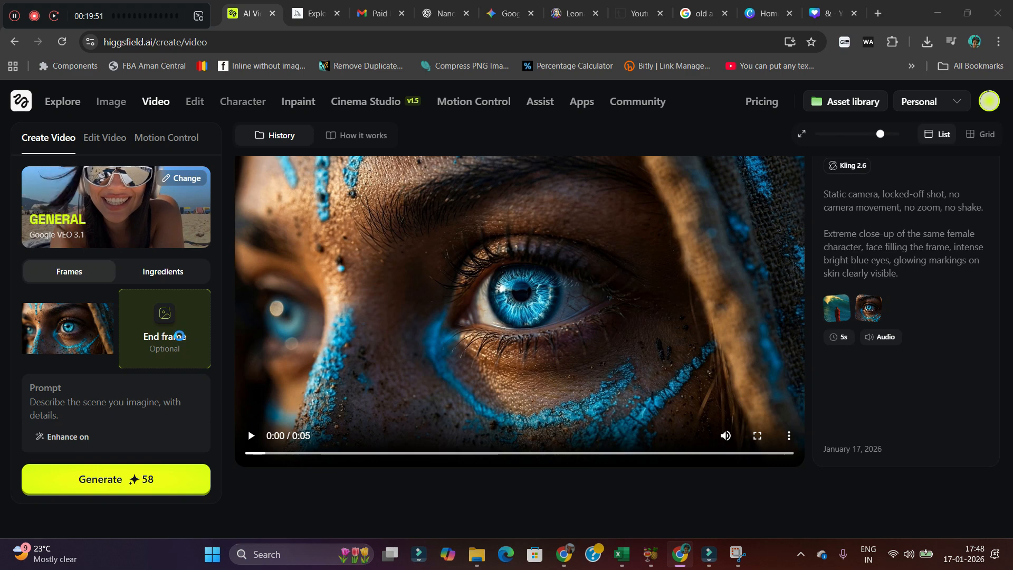
{"action": "left_click", "coordinate": [156, 316]}
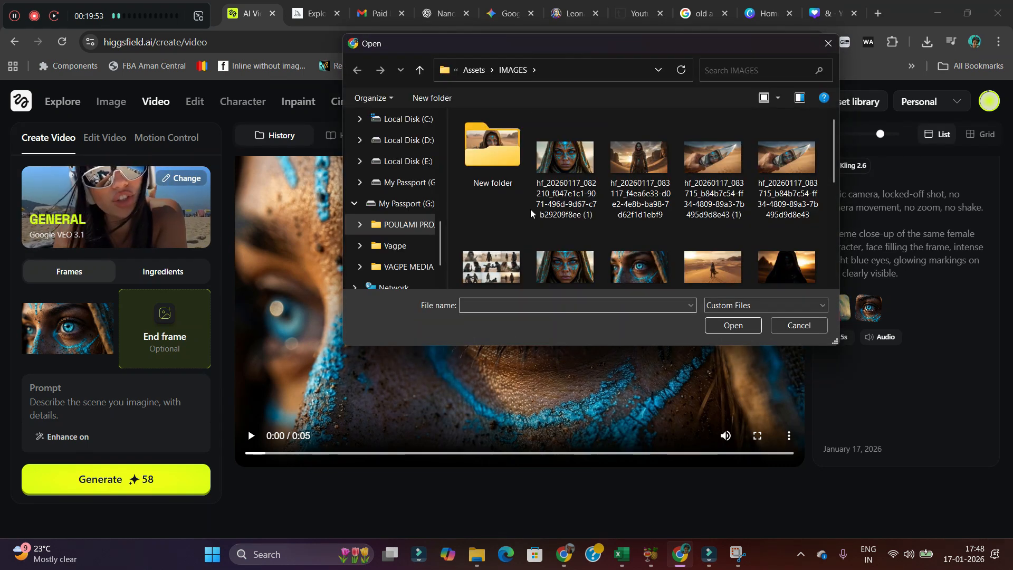
{"action": "left_click", "coordinate": [572, 171]}
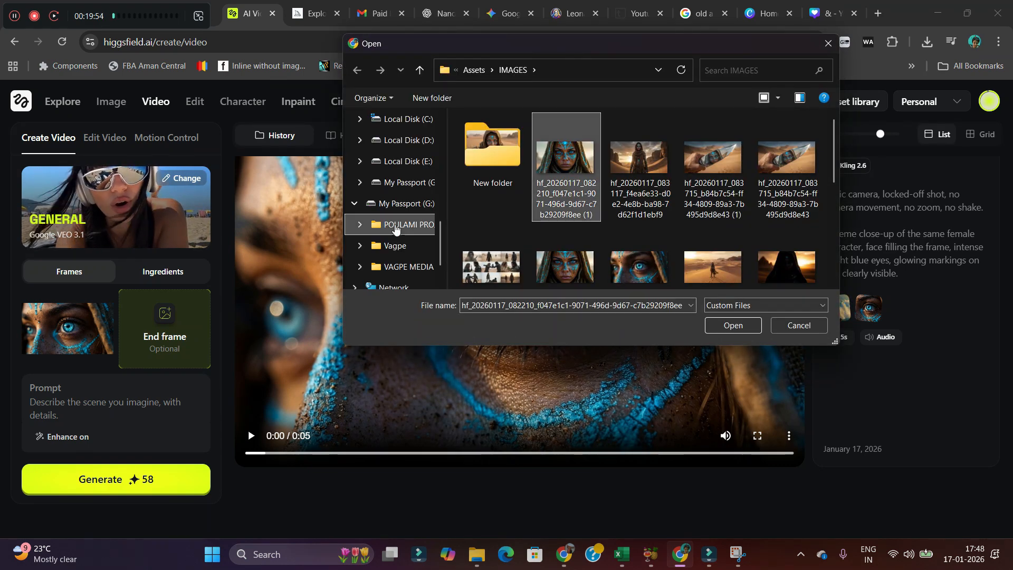
{"action": "left_click", "coordinate": [724, 326]}
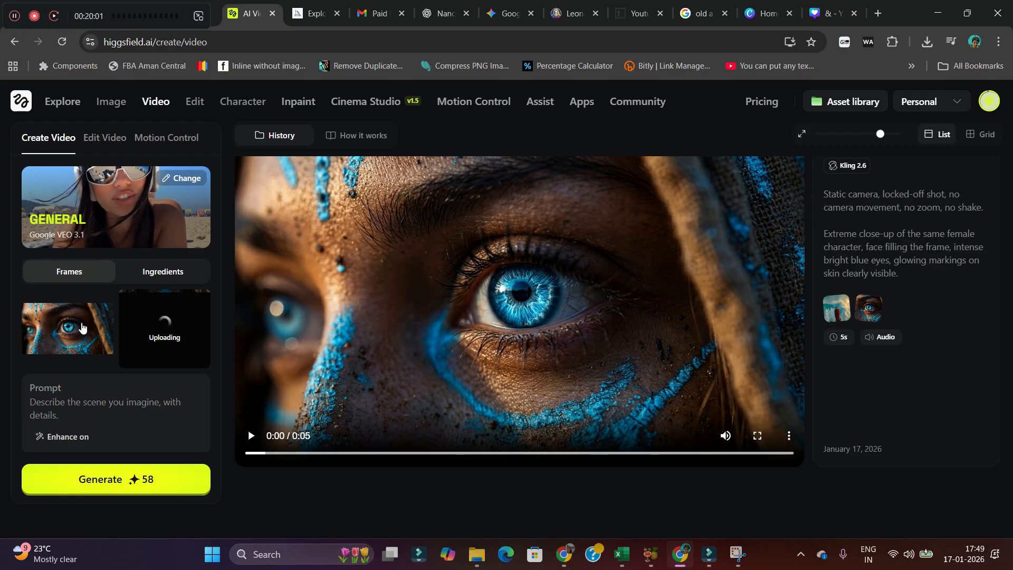
Copy the Pull Out / Dolly Out prompt from cell D25 into the video prompt.
{"action": "left_click", "coordinate": [50, 403]}
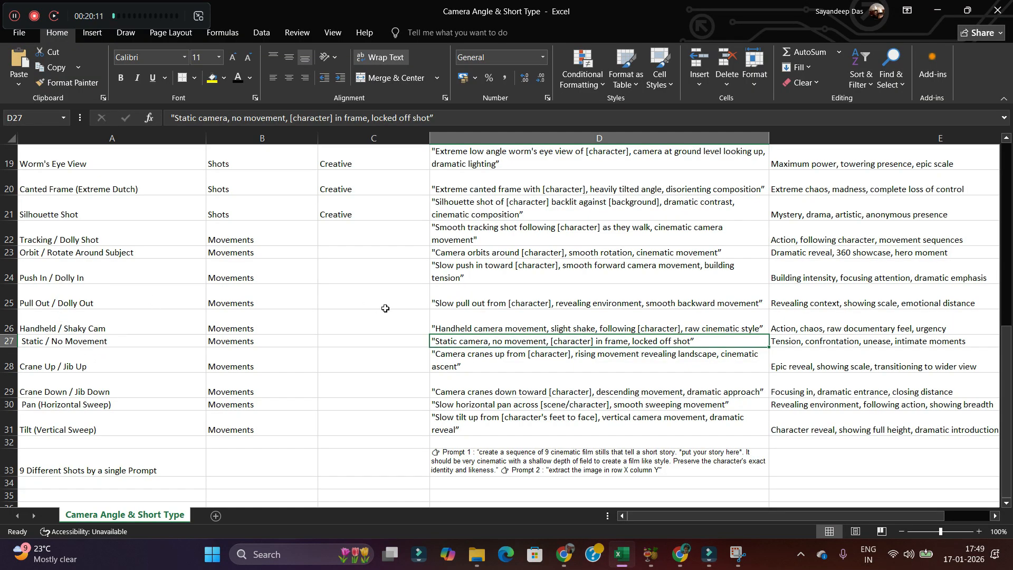
{"action": "key", "text": "Up"}
{"action": "key", "text": "Up"}
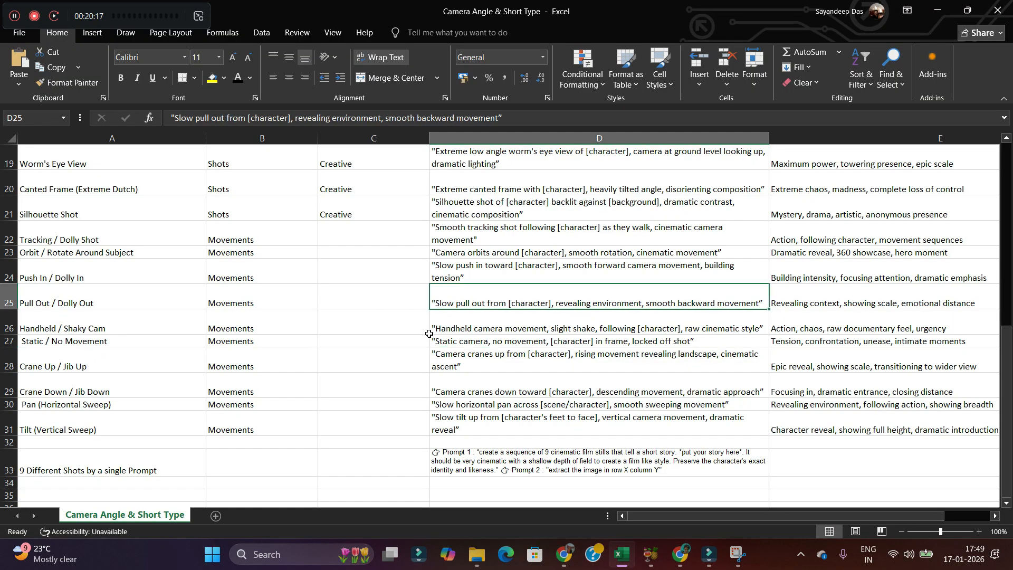
{"action": "left_click", "coordinate": [515, 118]}
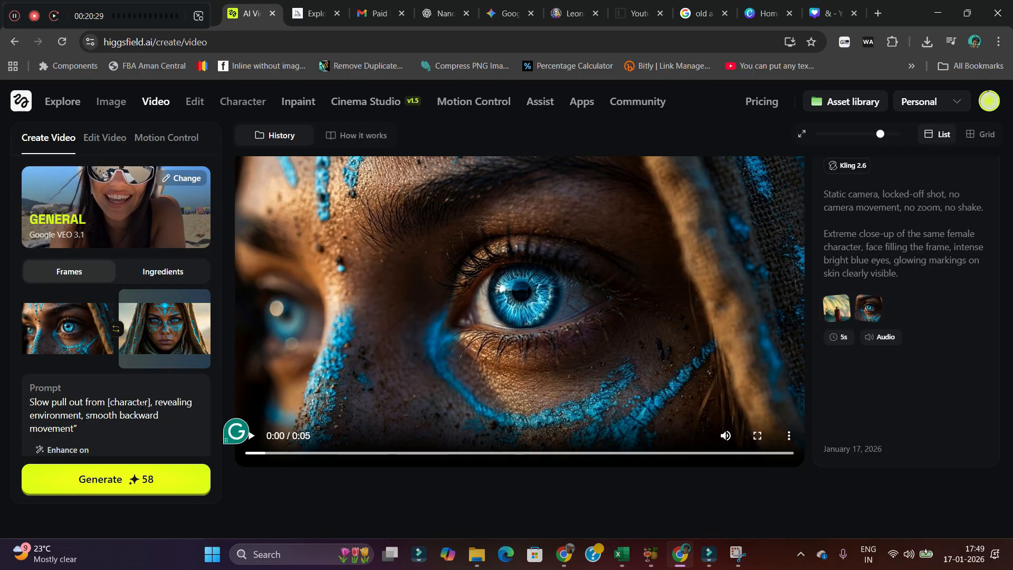
Edit the prompt to "Slow pull out from [character's Eyes], revealing her face with environment" and generate the video.
{"action": "type", "text": "'s Eyes"}
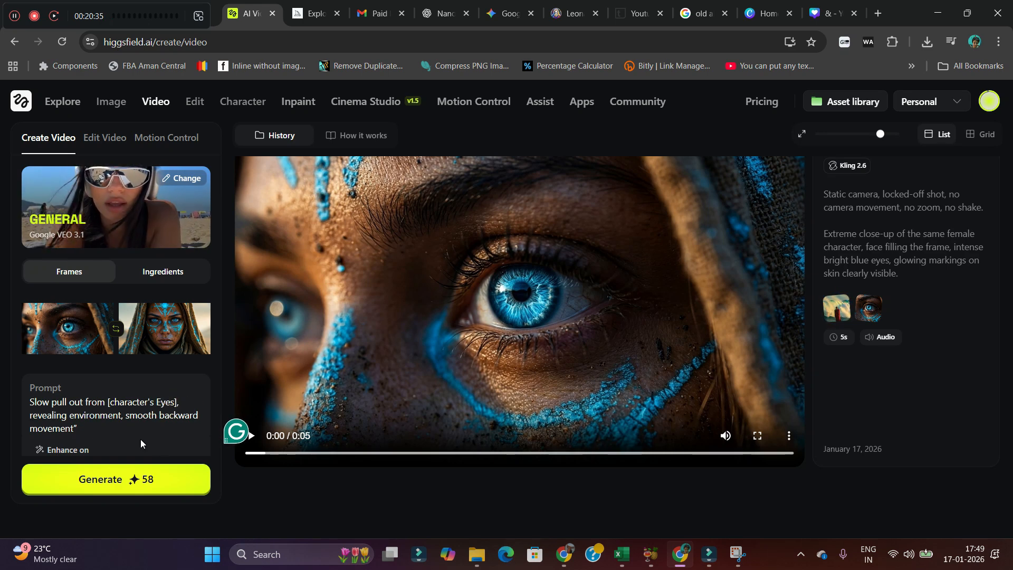
{"action": "left_click", "coordinate": [66, 415]}
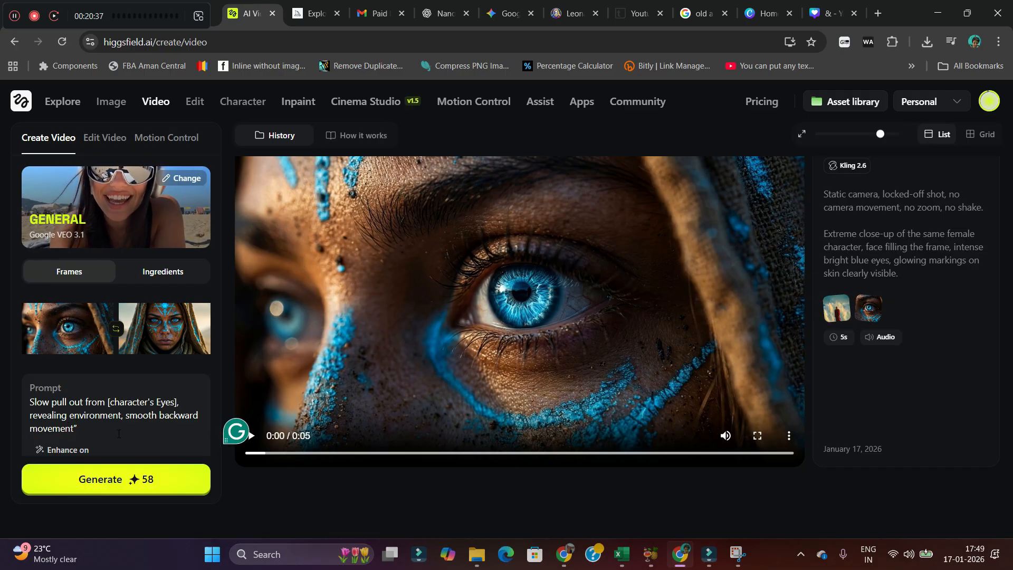
{"action": "type", "text": "her"}
{"action": "type", "text": " face w"}
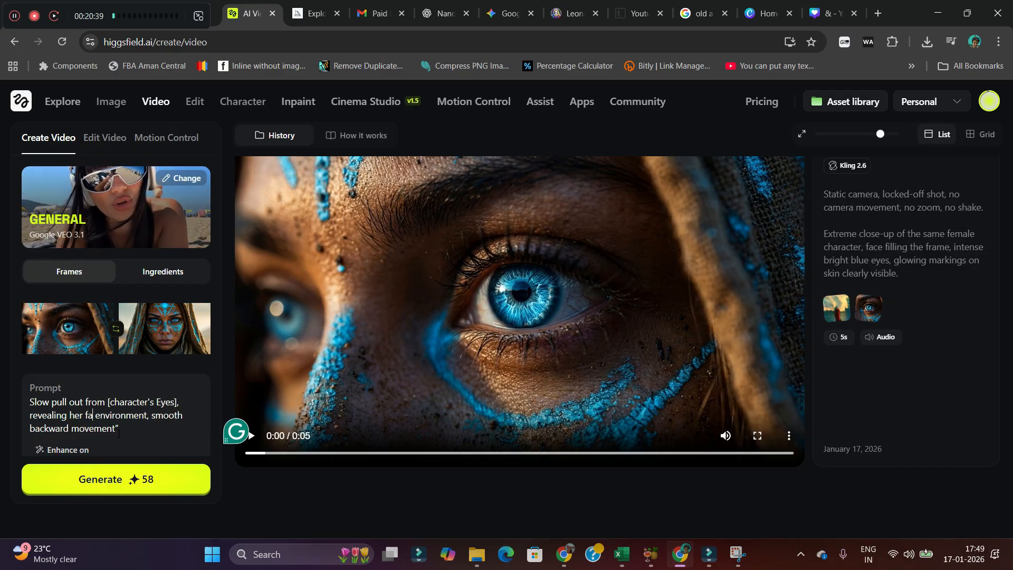
{"action": "type", "text": "ith"}
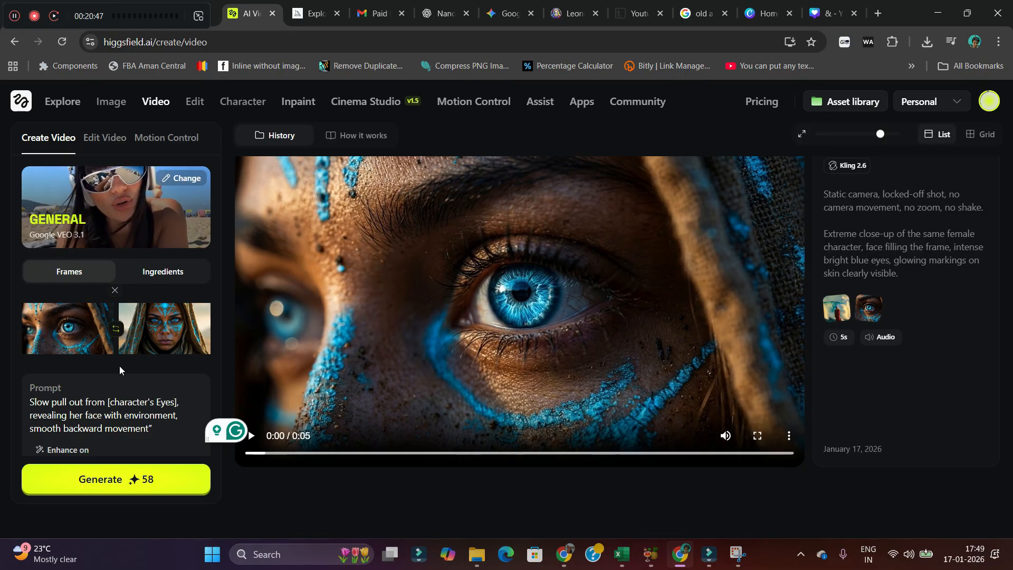
{"action": "left_click", "coordinate": [123, 484]}
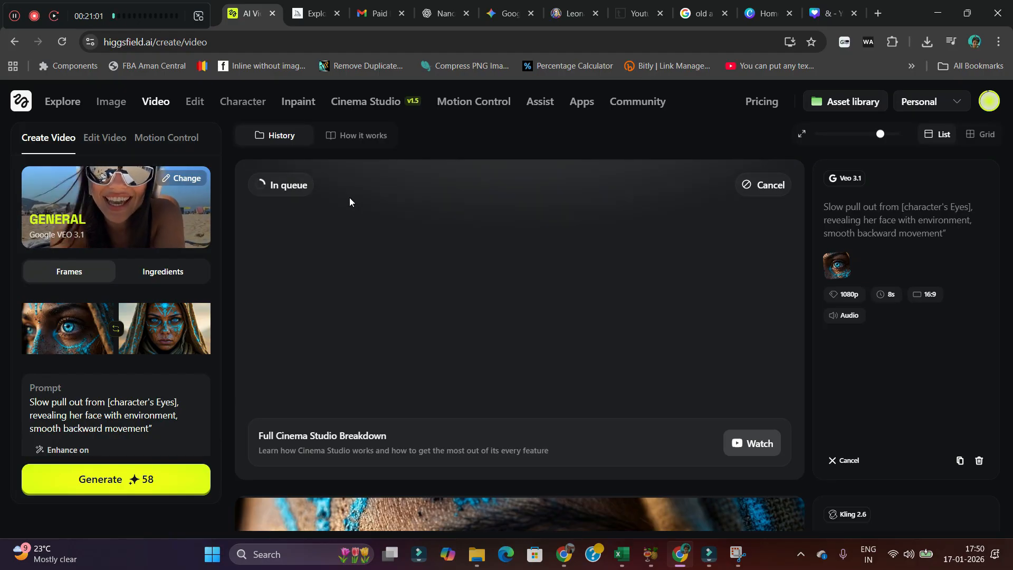
Switch the video model to Wan 2.6.
{"action": "mouse_move", "coordinate": [155, 102]}
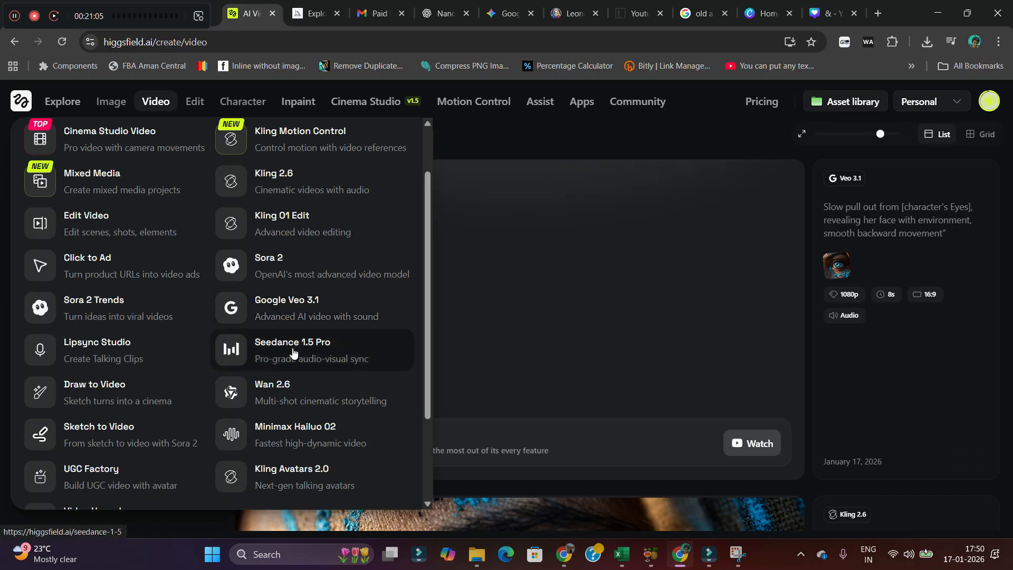
{"action": "left_click", "coordinate": [275, 405]}
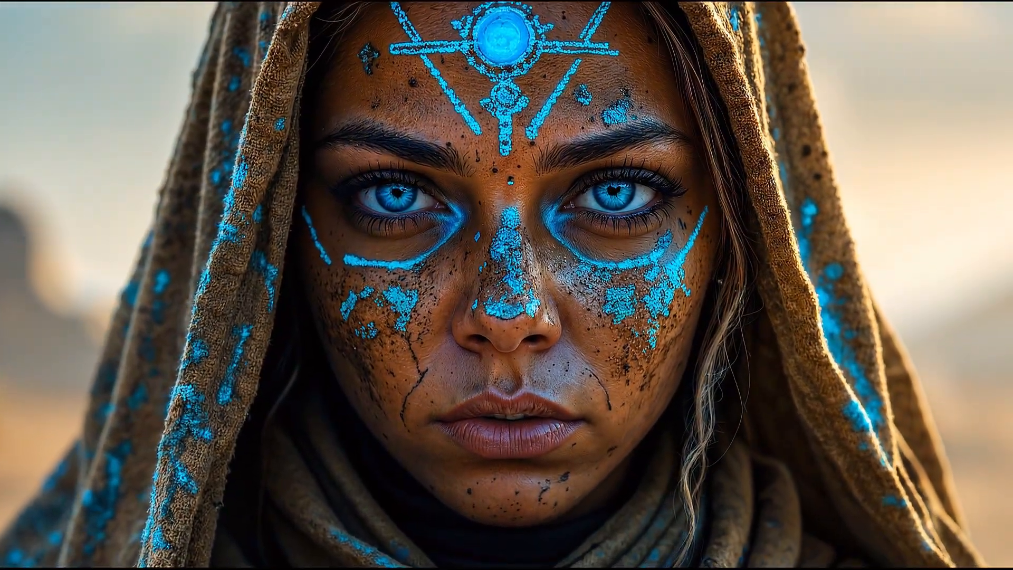
{"action": "key", "text": "Escape"}
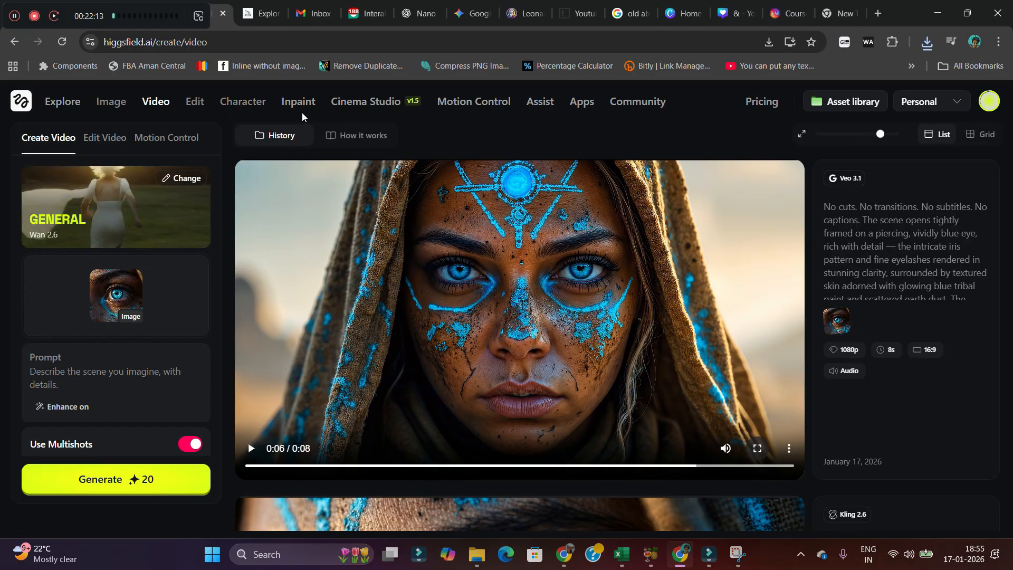
{"action": "mouse_move", "coordinate": [155, 102]}
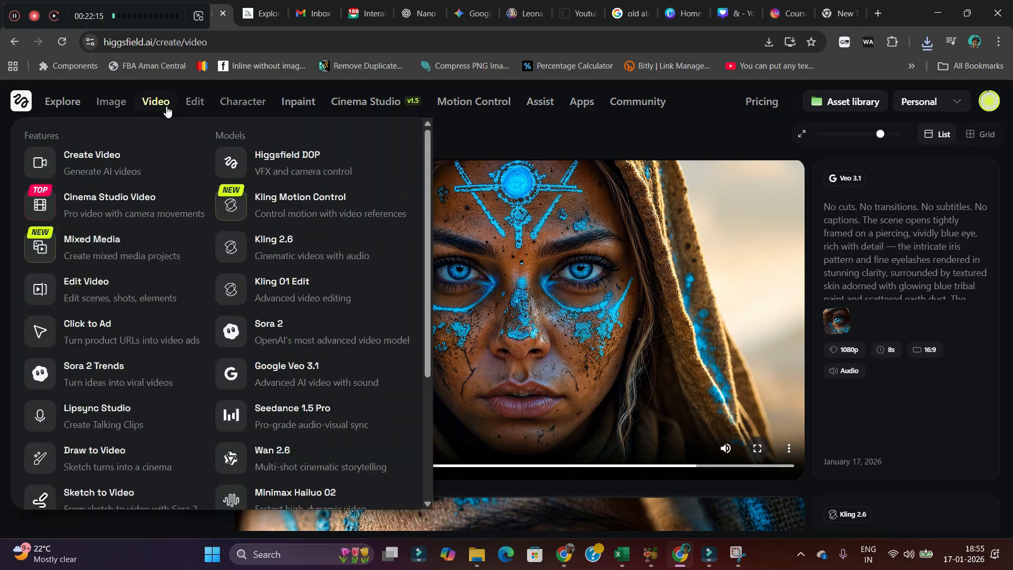
{"action": "scroll", "coordinate": [281, 421], "scroll_direction": "down", "scroll_amount": 1}
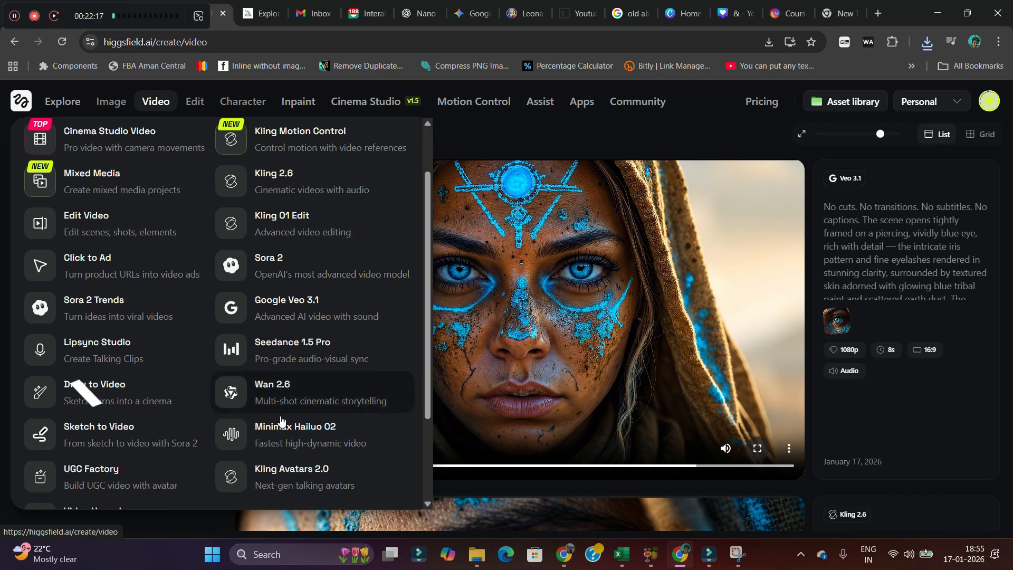
{"action": "left_click", "coordinate": [285, 405]}
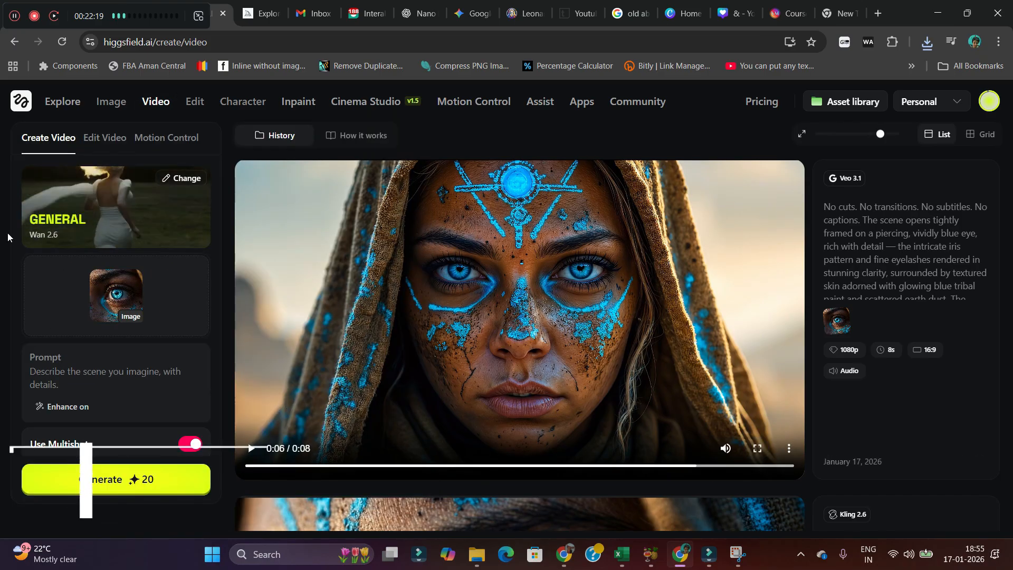